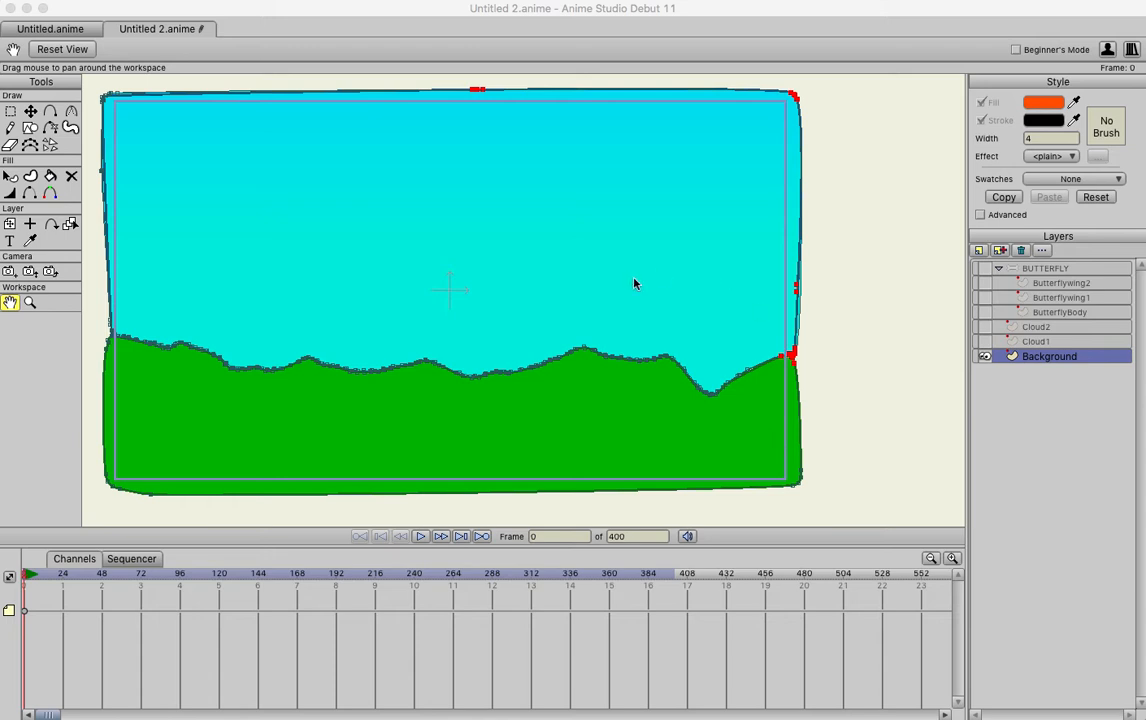
Step: Make the Cloud1 and Cloud2 layers visible and play back the cloud animation over the background
click(985, 357)
click(985, 357)
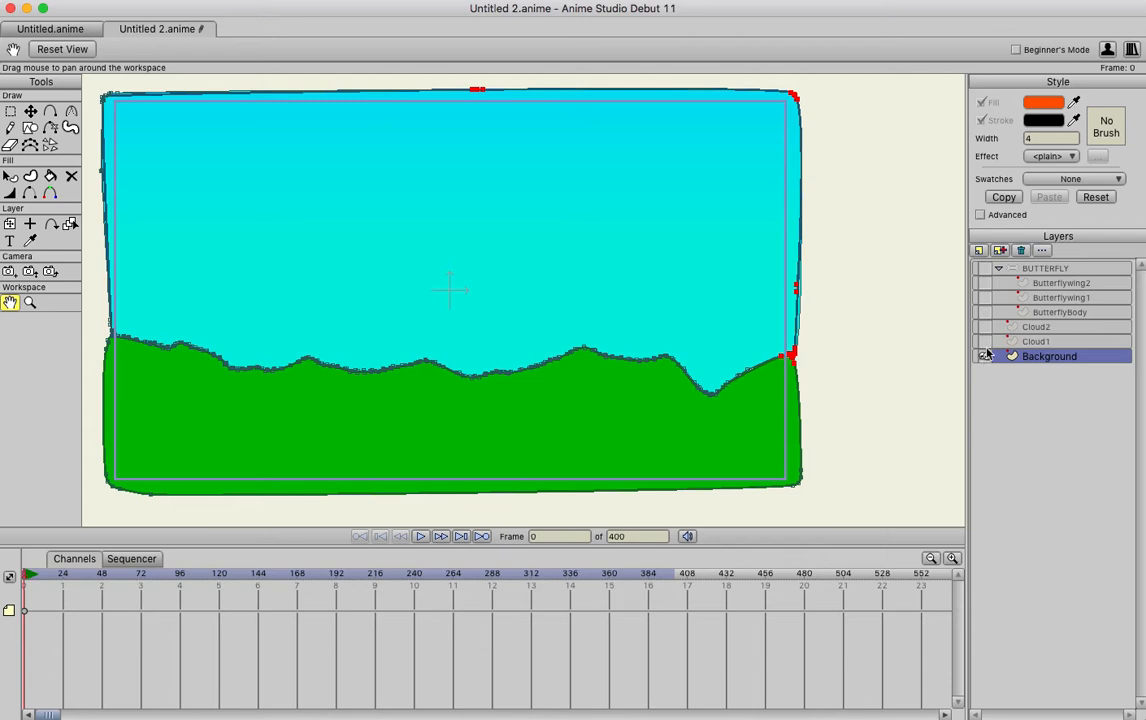
click(985, 342)
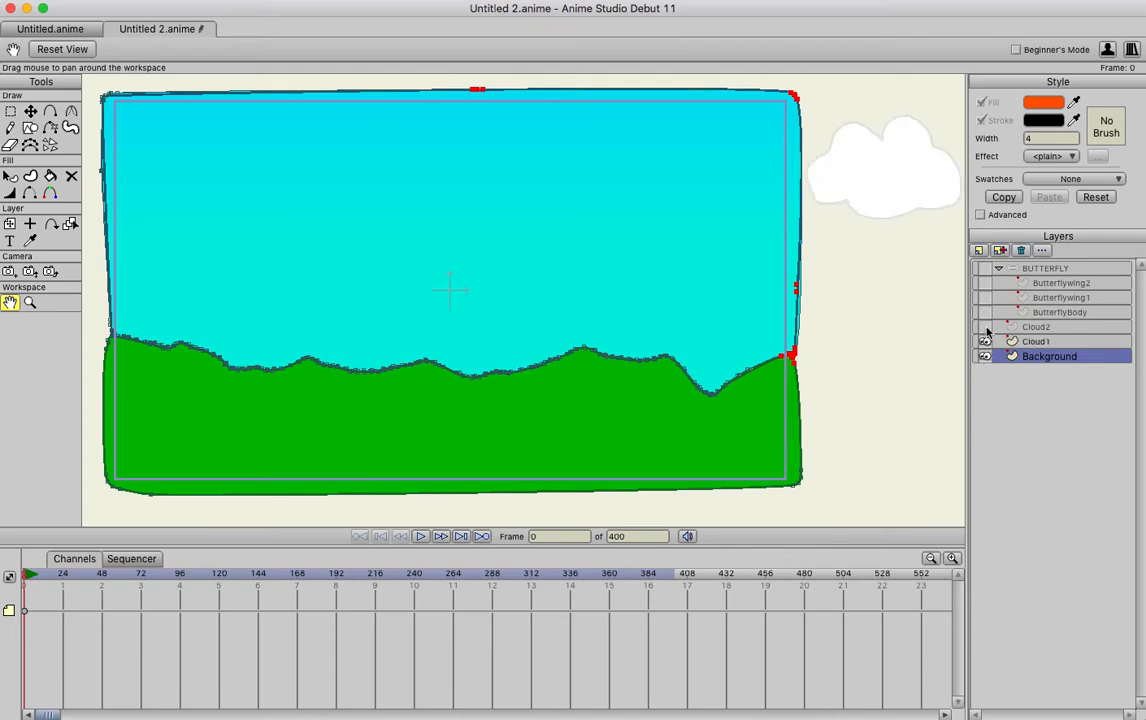
click(985, 328)
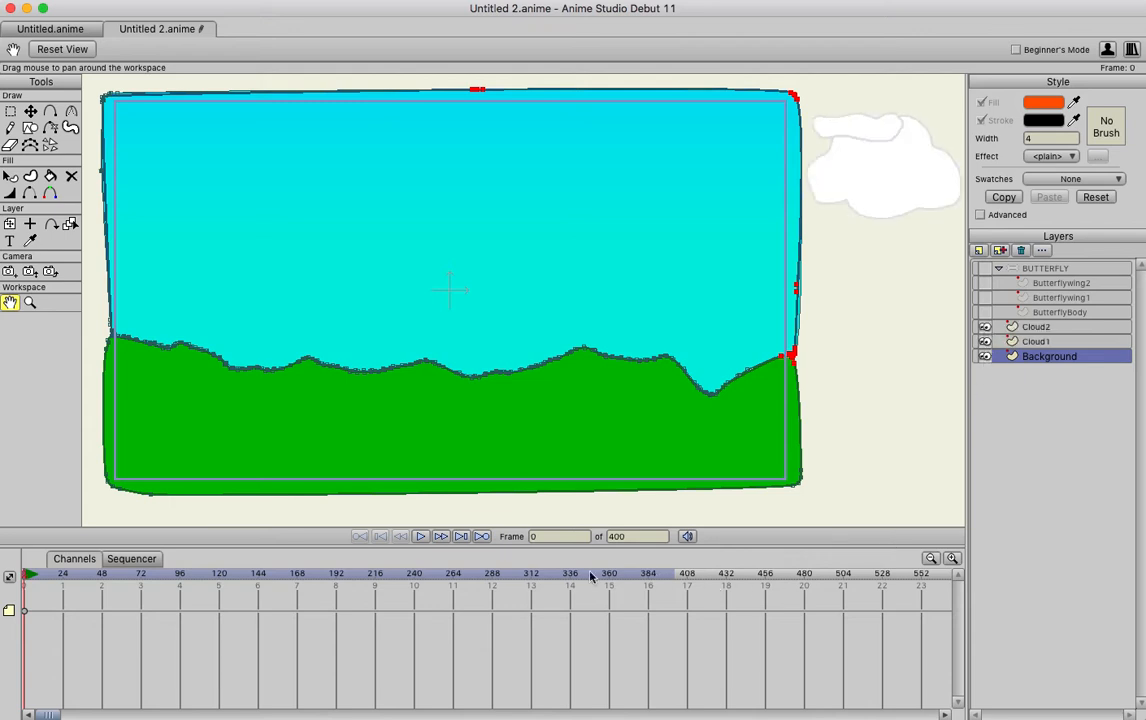
click(421, 537)
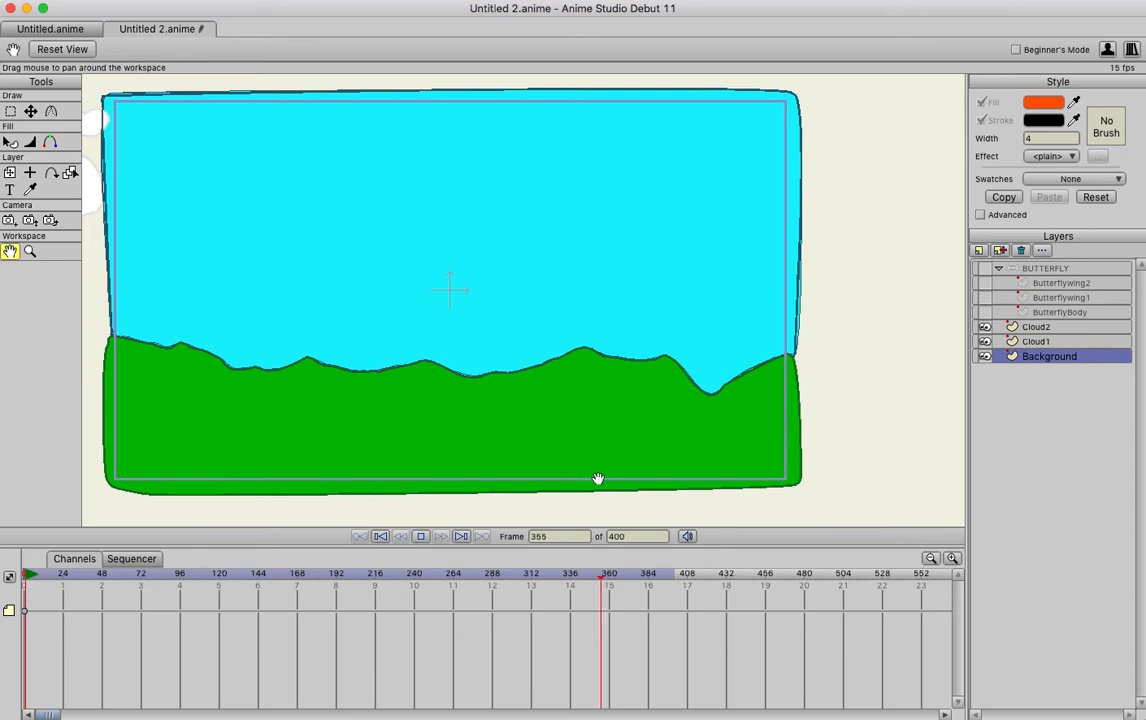
click(421, 536)
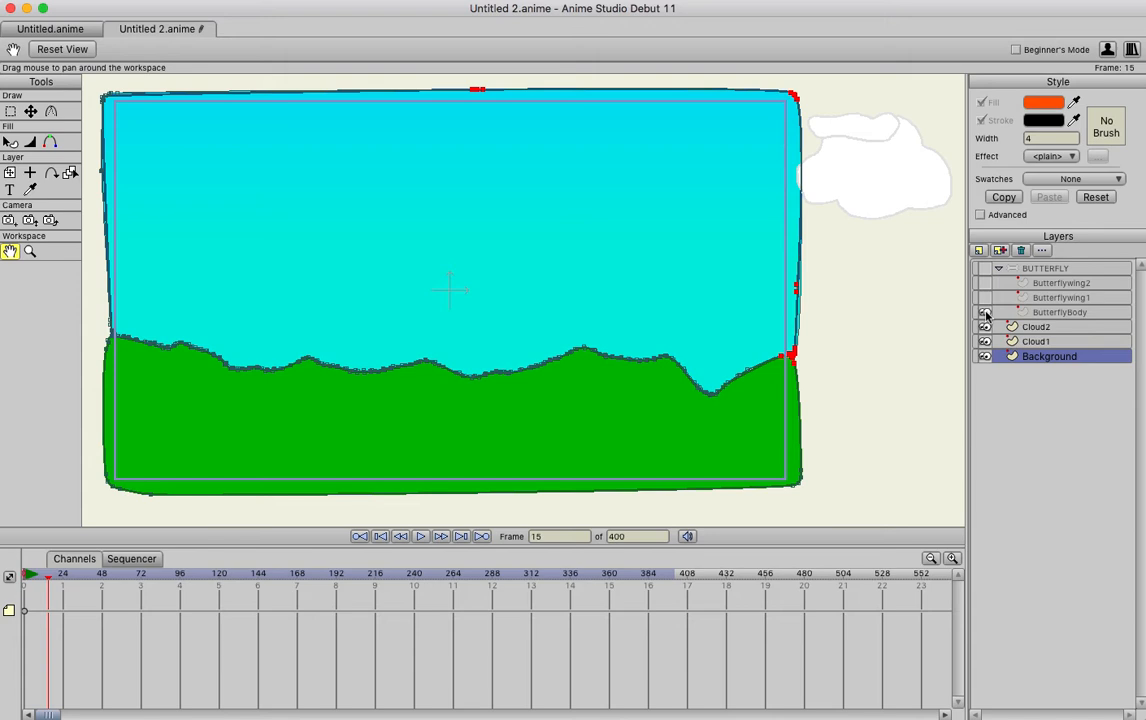
Step: Make the BUTTERFLY group visible together with its ButterflyBody, Butterflywing1 and Butterflywing2 layers
click(985, 313)
click(1060, 312)
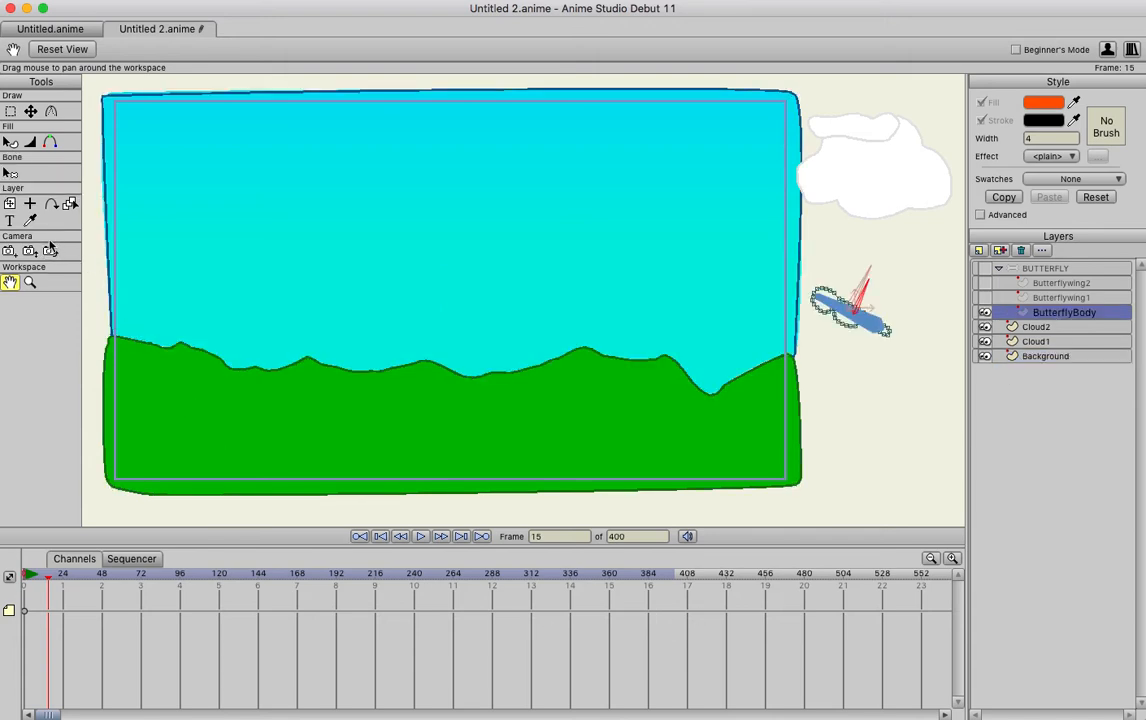
click(985, 268)
click(985, 283)
click(985, 297)
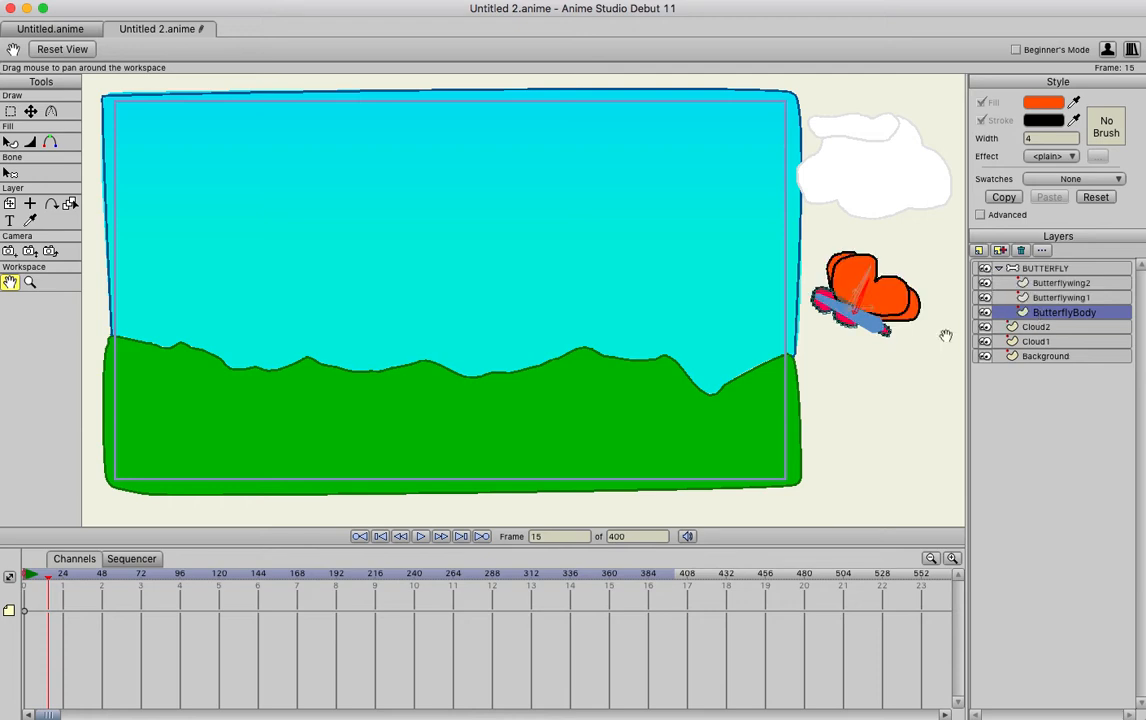
Step: Hide both butterfly wing layers and show them again one at a time, Butterflywing1 before Butterflywing2
click(985, 297)
click(985, 283)
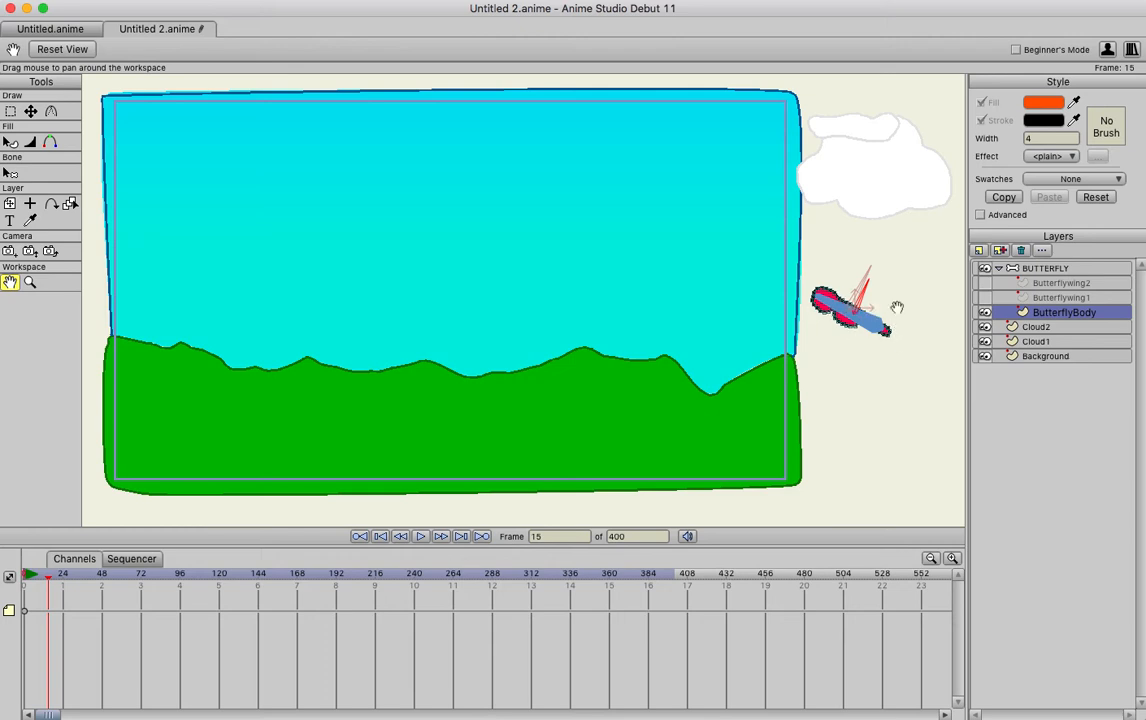
click(985, 297)
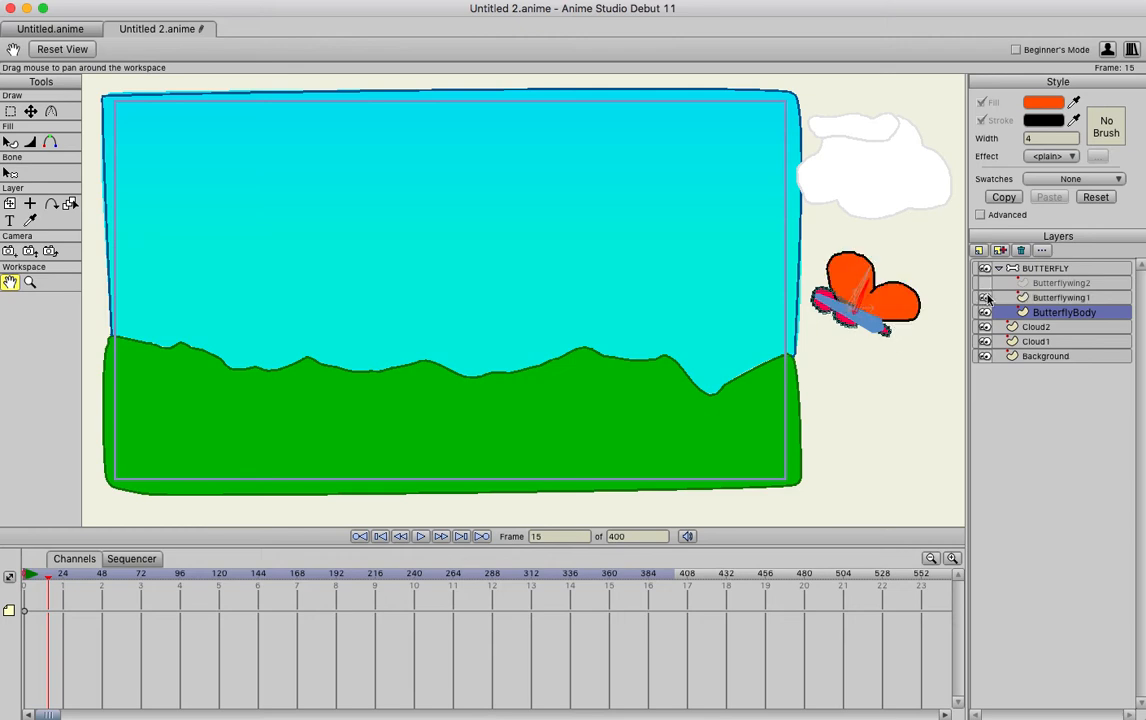
click(985, 283)
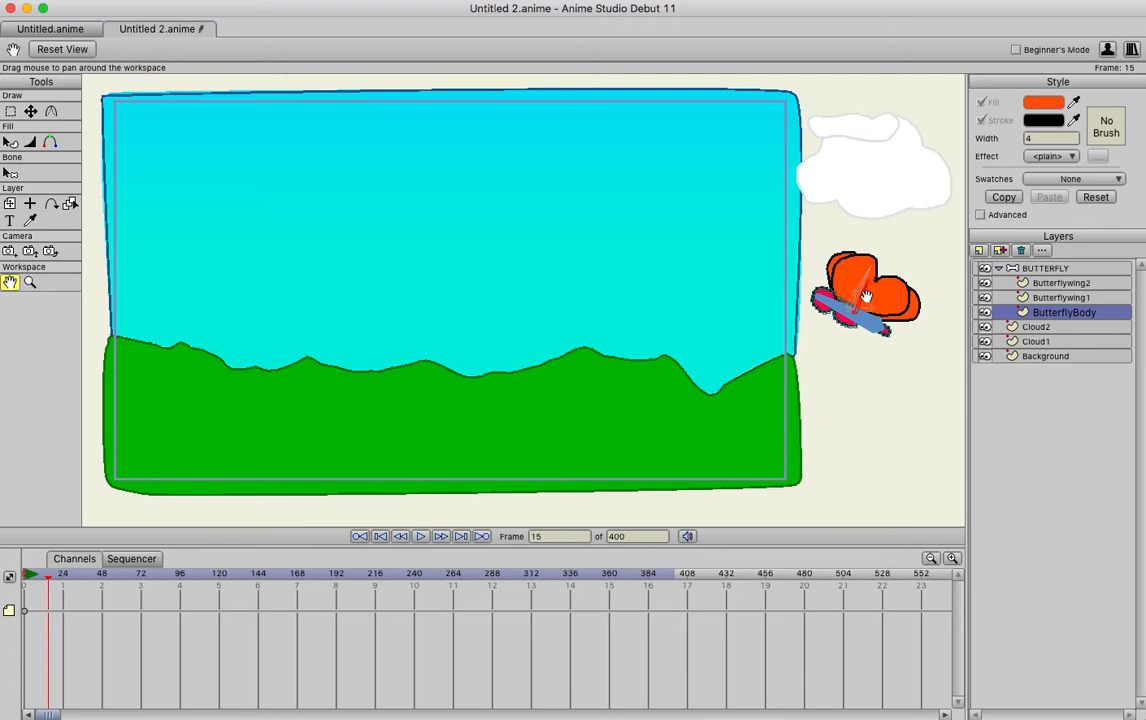
Step: Select the butterfly's wing and body layers in turn, finishing with Butterflywing2 as the active layer
click(1041, 295)
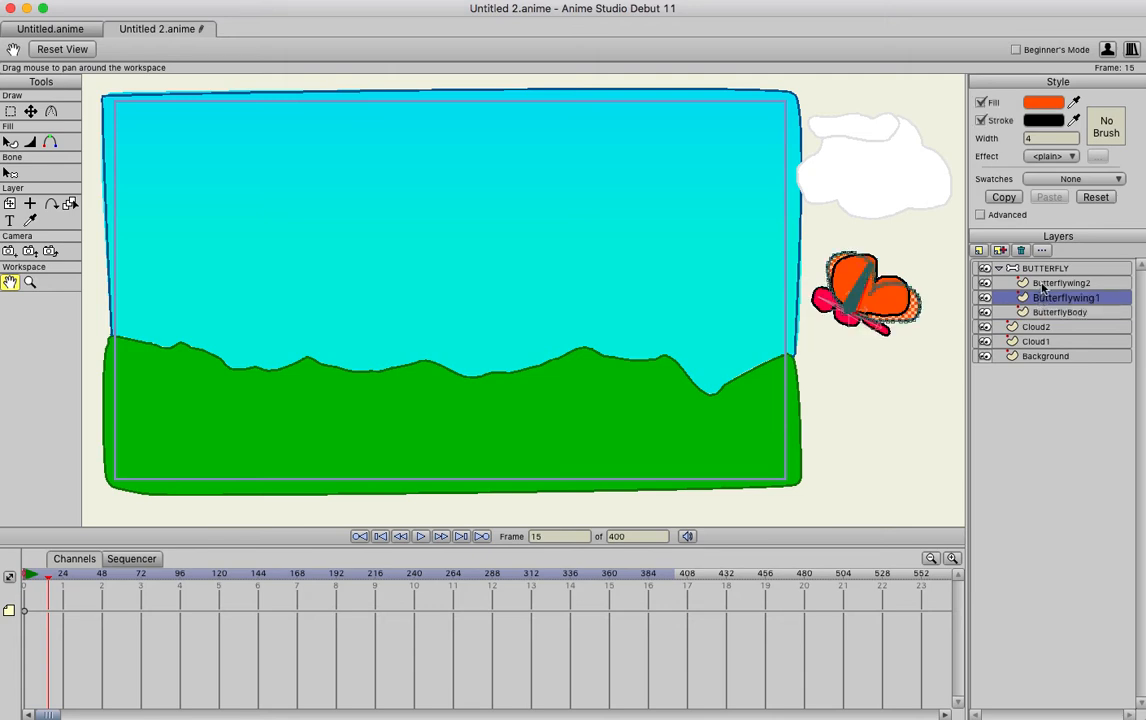
click(1043, 284)
click(1044, 297)
click(1046, 310)
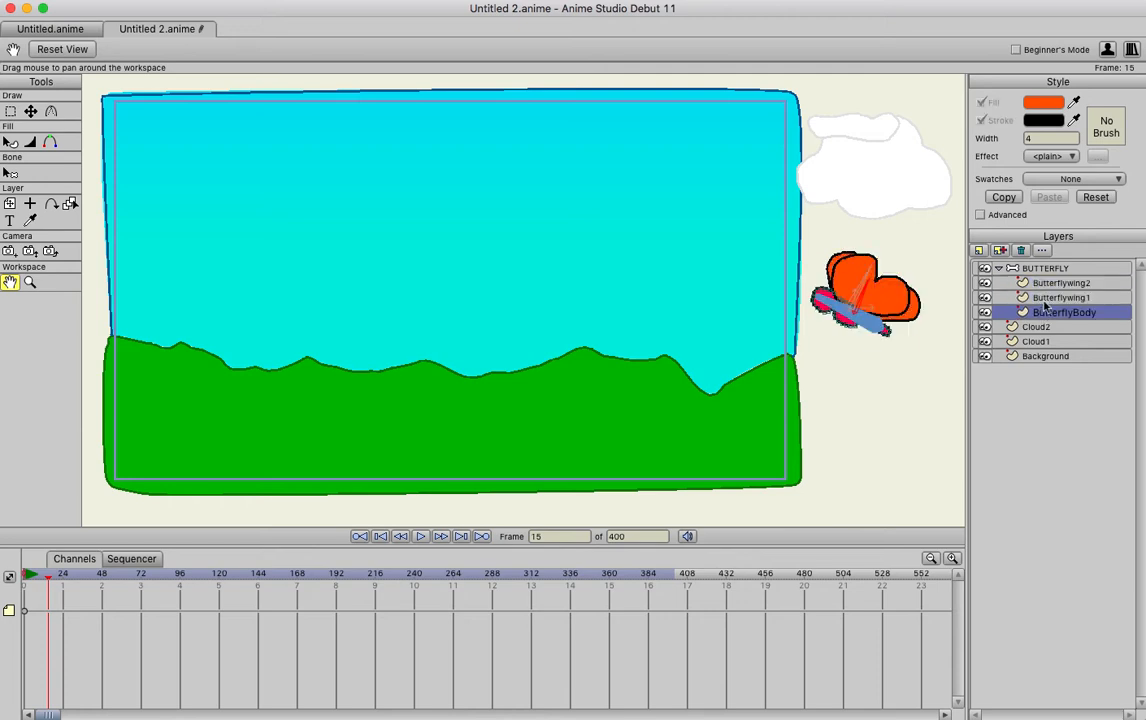
click(1045, 297)
click(1046, 284)
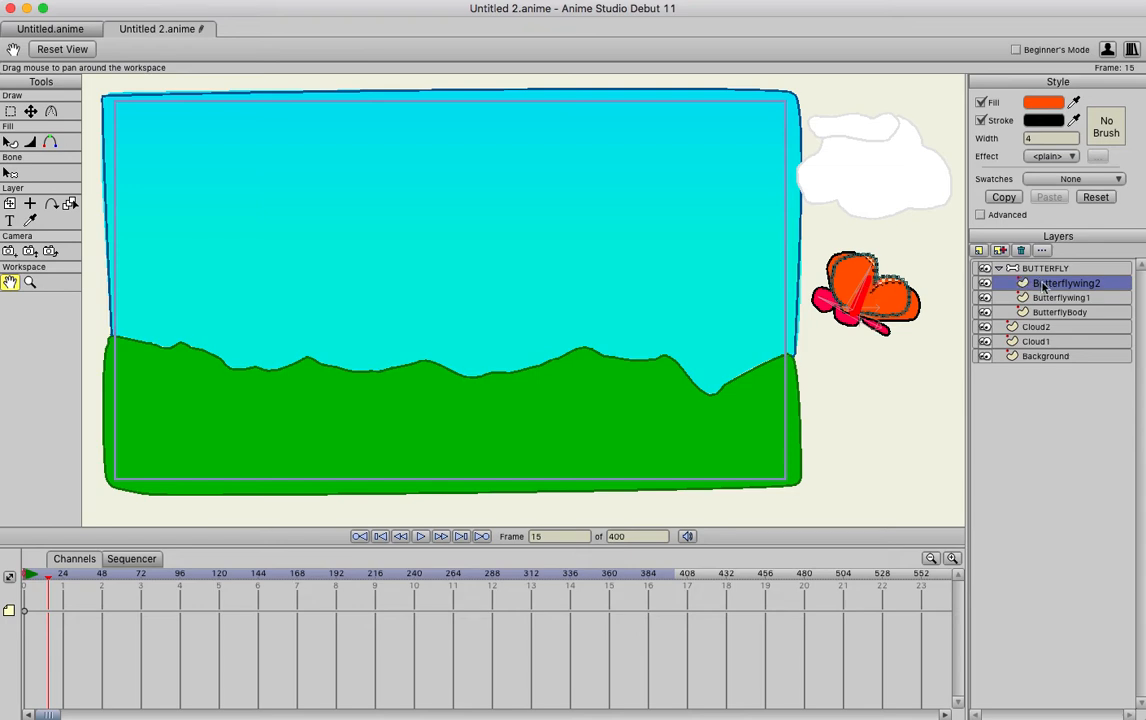
Step: Toggle the visibility of the two wing layers to compare them, leaving both wings shown
click(986, 298)
click(986, 298)
click(987, 299)
click(987, 284)
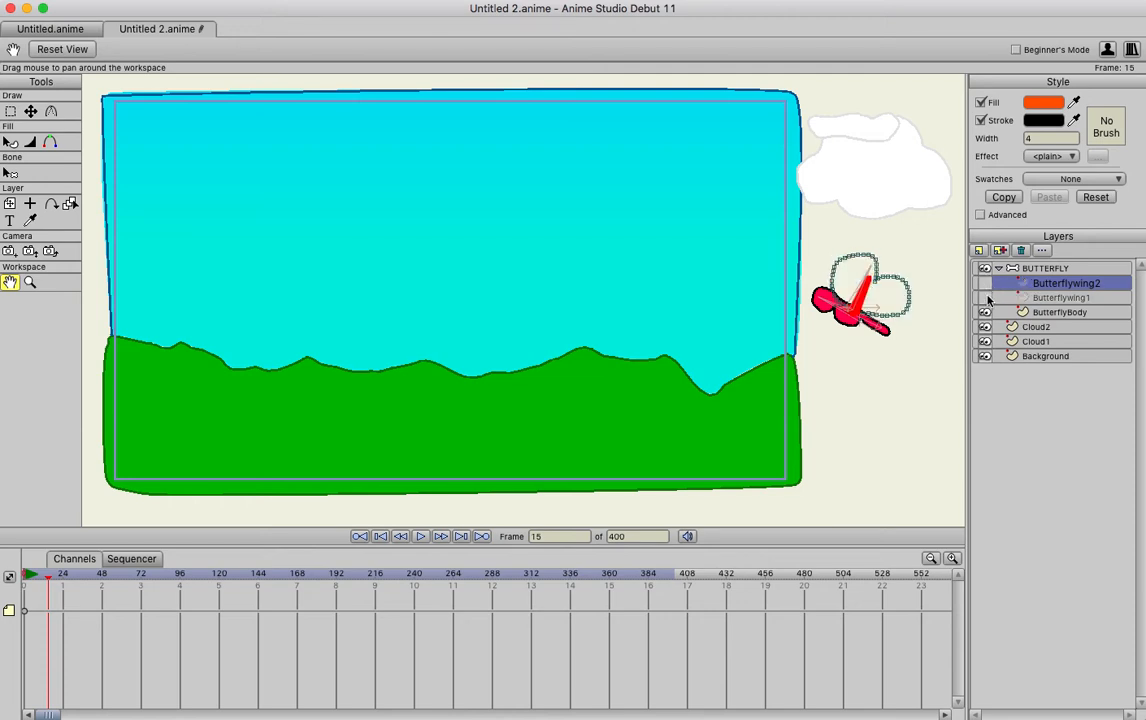
click(986, 298)
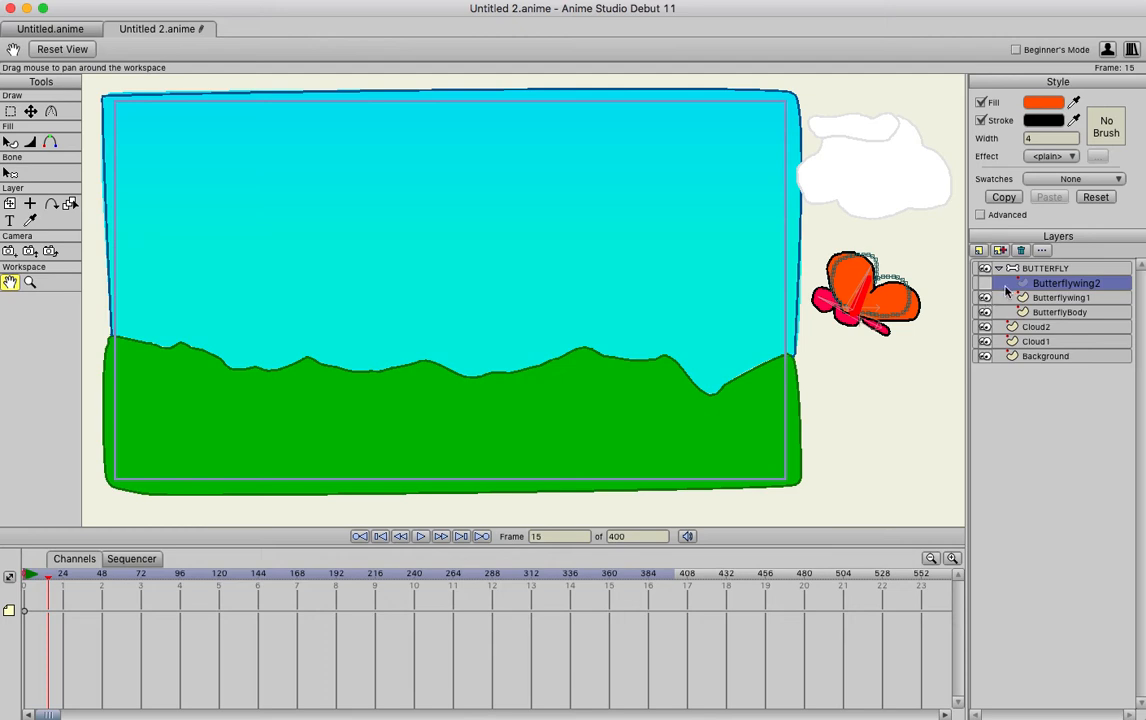
click(986, 284)
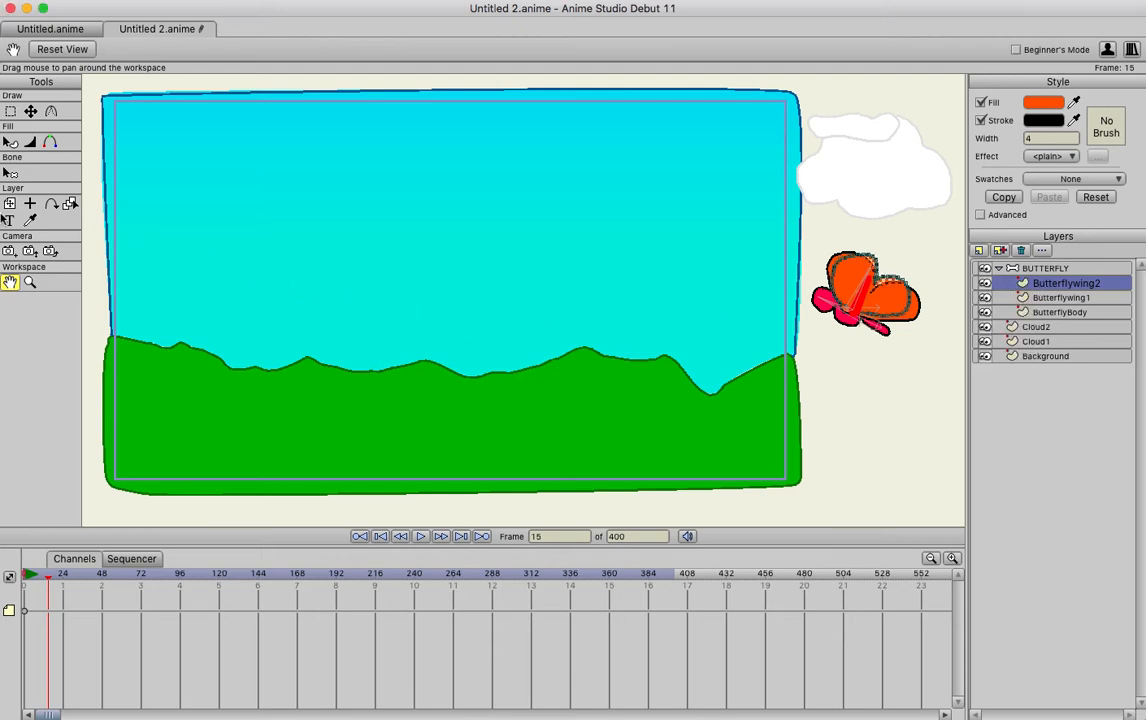
Step: At frame 24, squash the Butterflywing2 layer vertically to a Y scale of about 0.17 with the Transform Layer tool
click(10, 204)
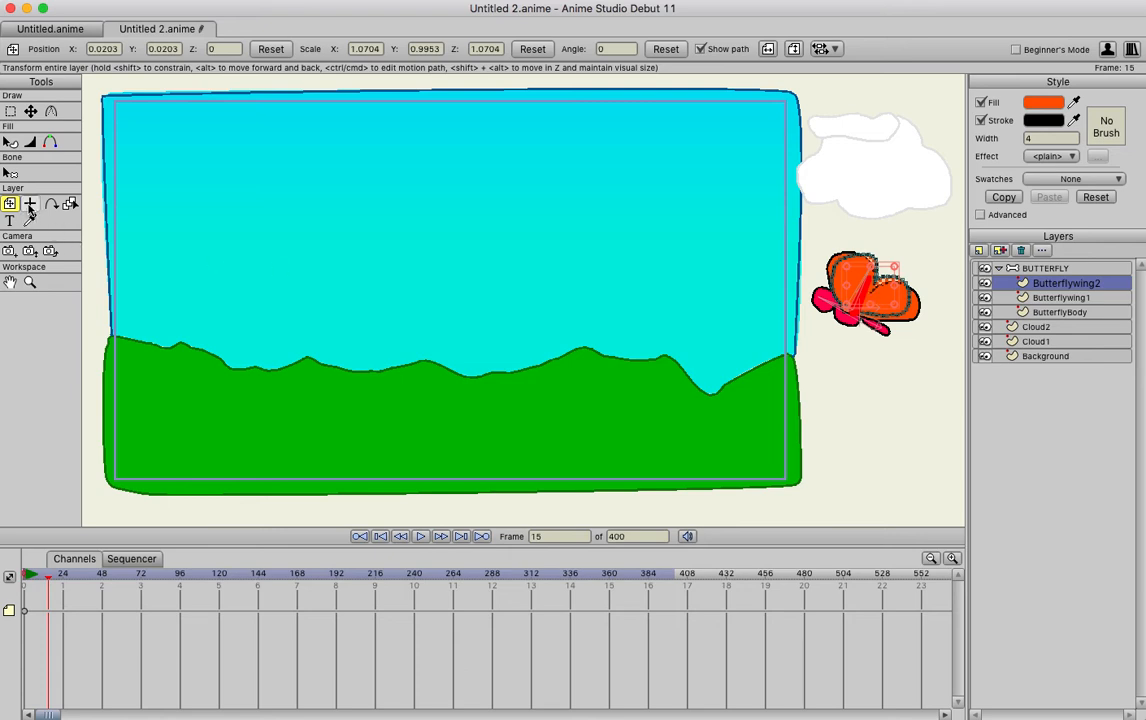
click(29, 206)
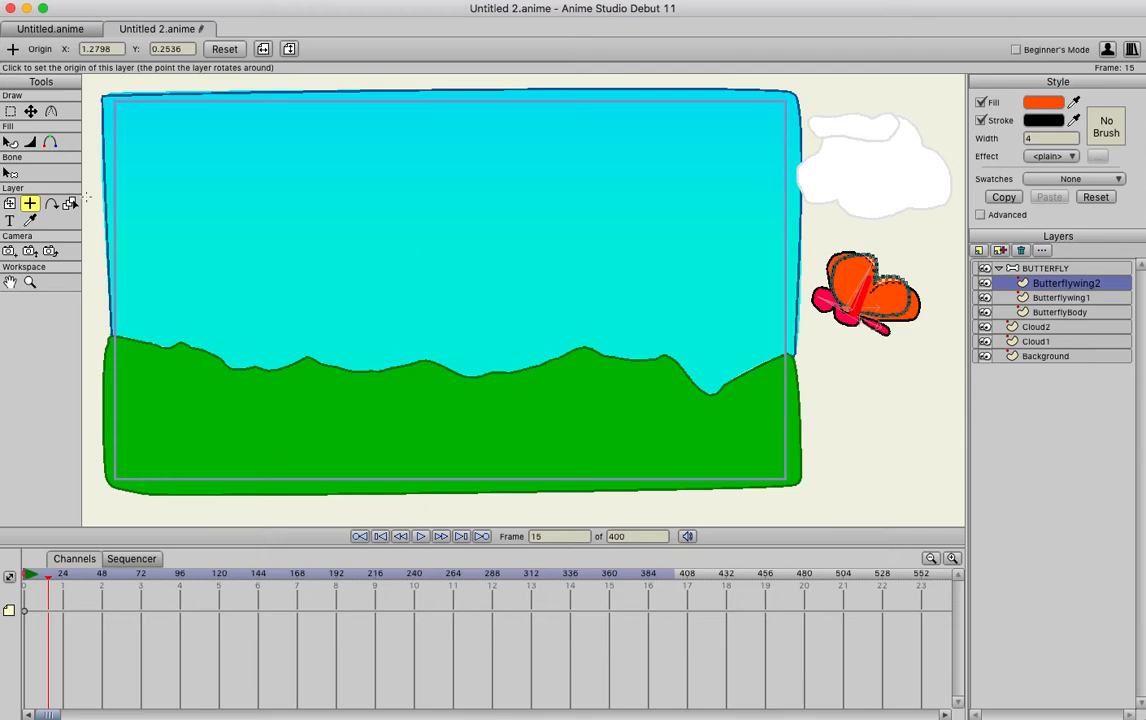
click(10, 203)
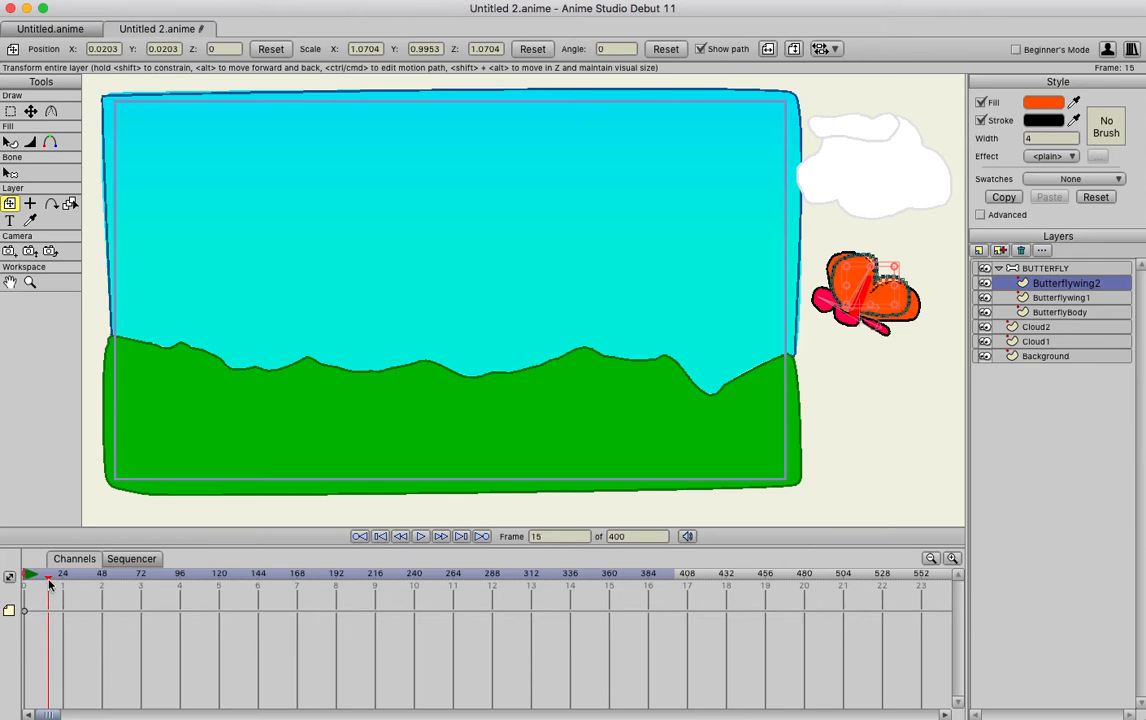
key(super+shift+Left)
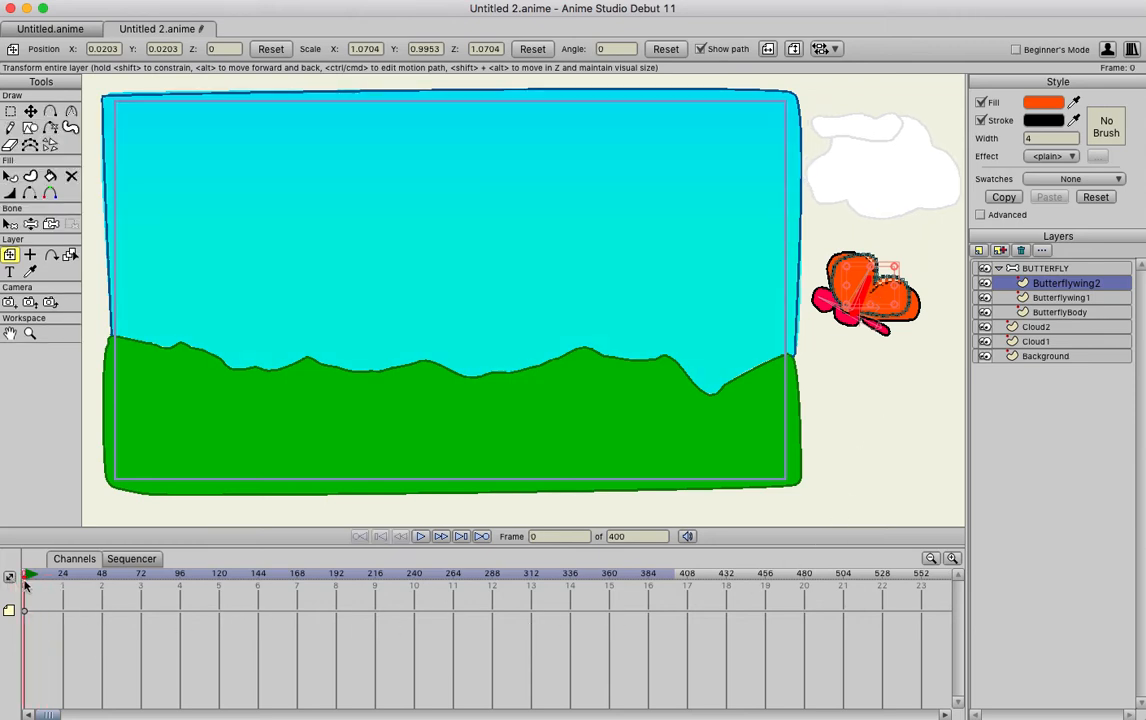
drag(30, 578, 63, 580)
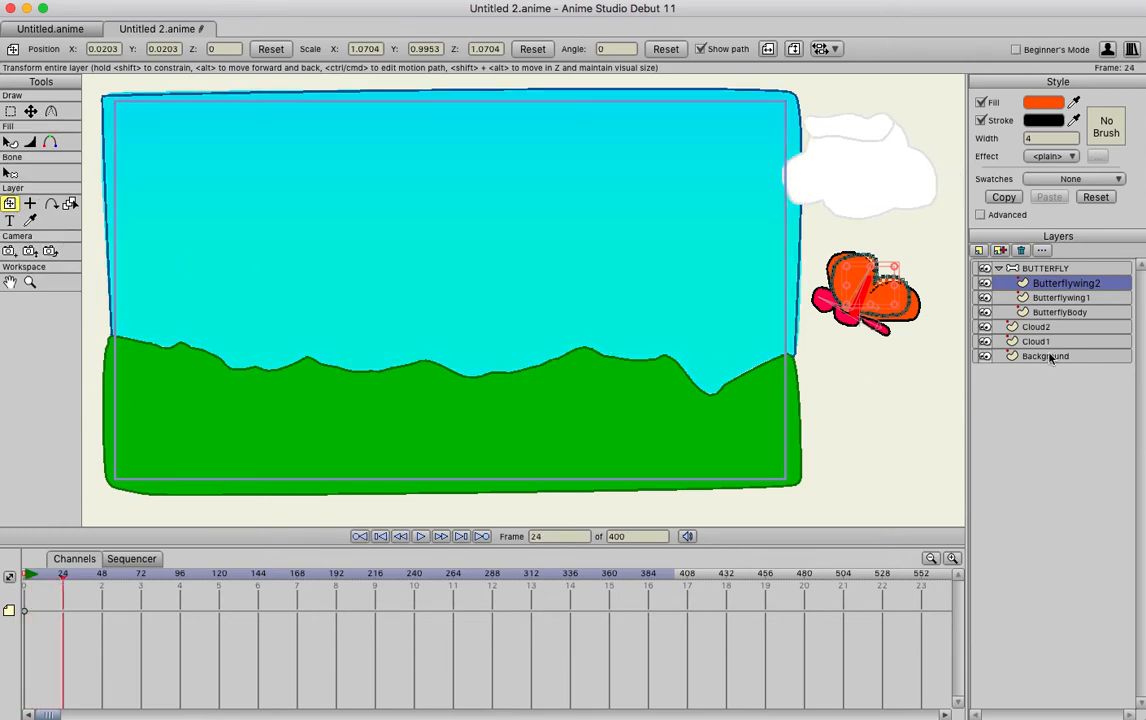
scroll(915, 264, up, 6)
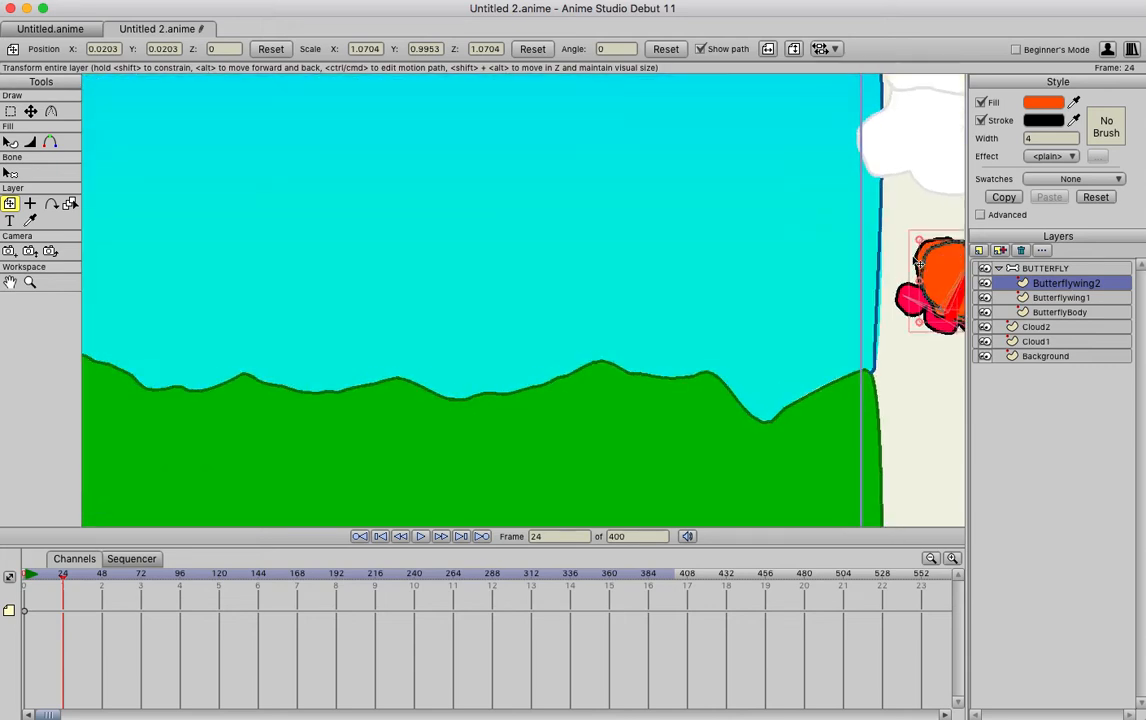
click(9, 282)
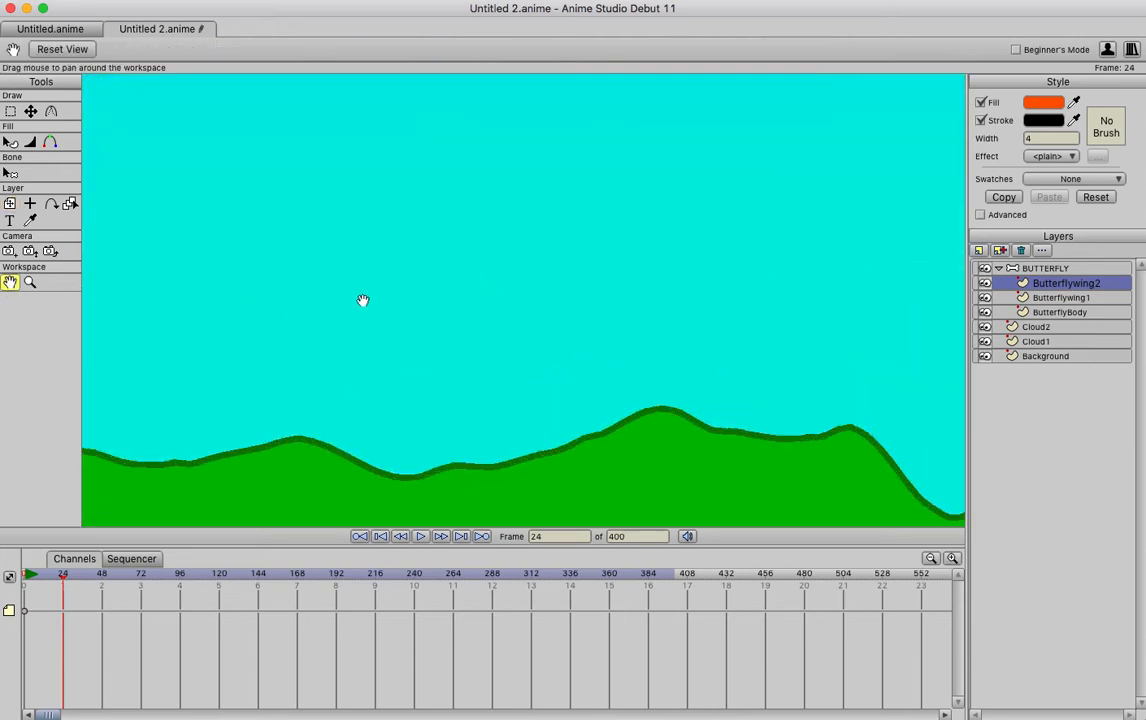
drag(810, 291, 161, 281)
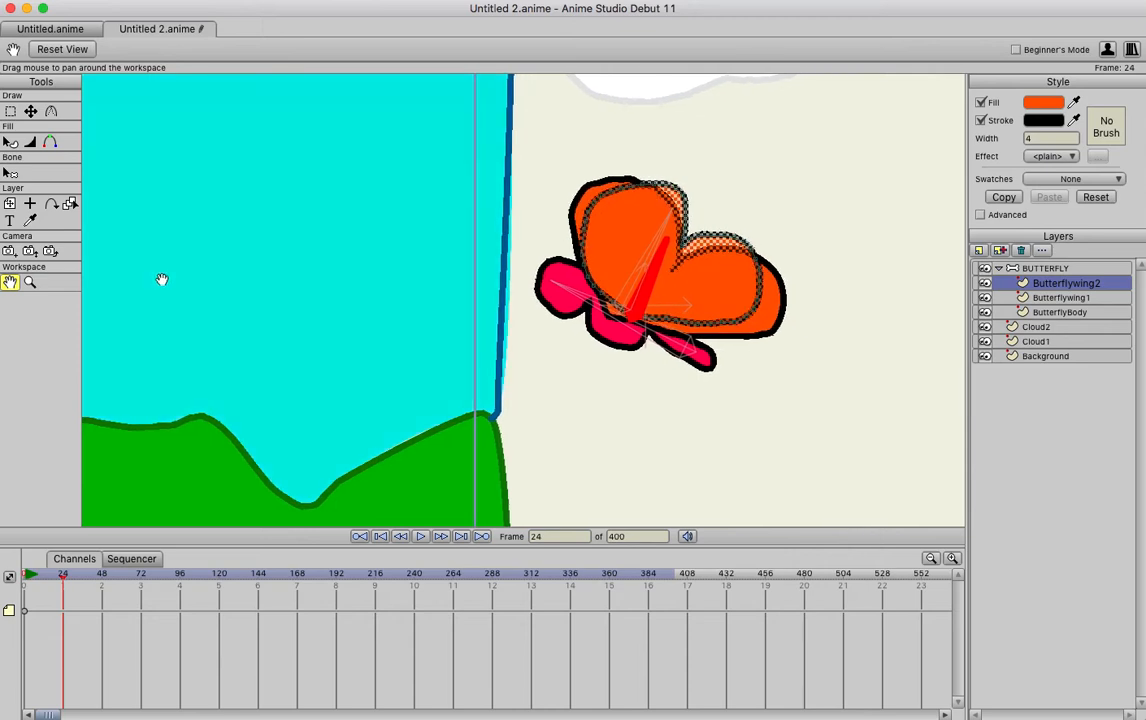
click(9, 203)
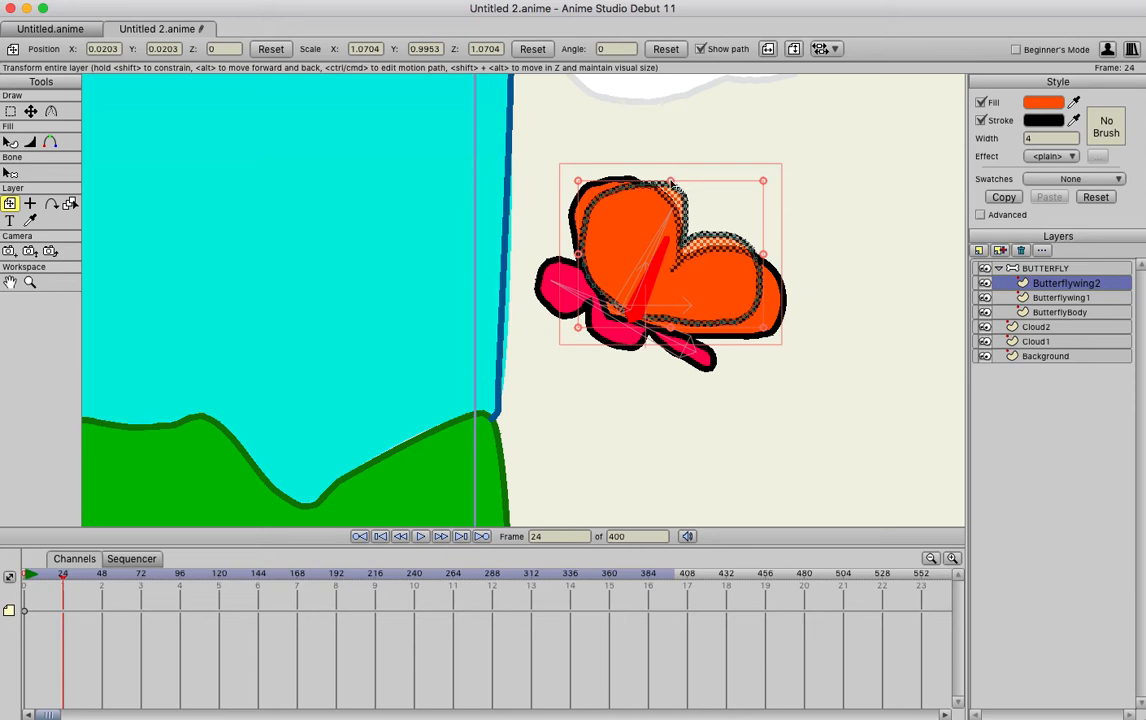
drag(672, 175, 672, 289)
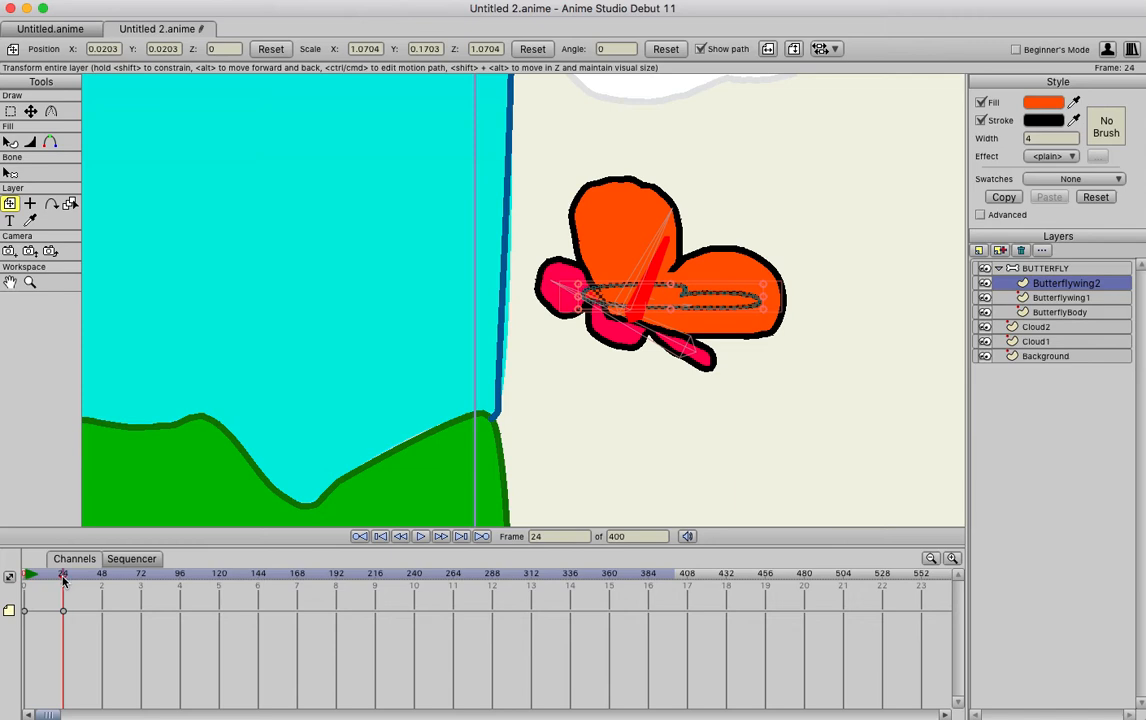
Step: At frame 48, stretch the Butterflywing2 layer back up to a Y scale of about 0.90
drag(63, 579, 102, 581)
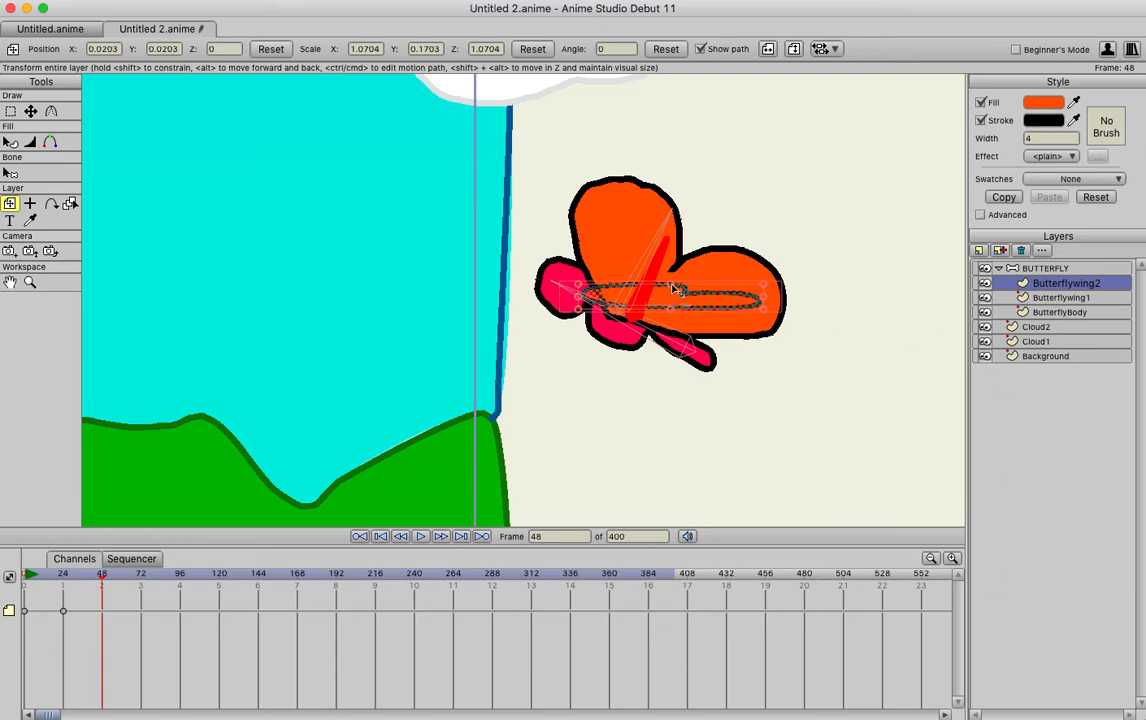
drag(676, 290, 679, 205)
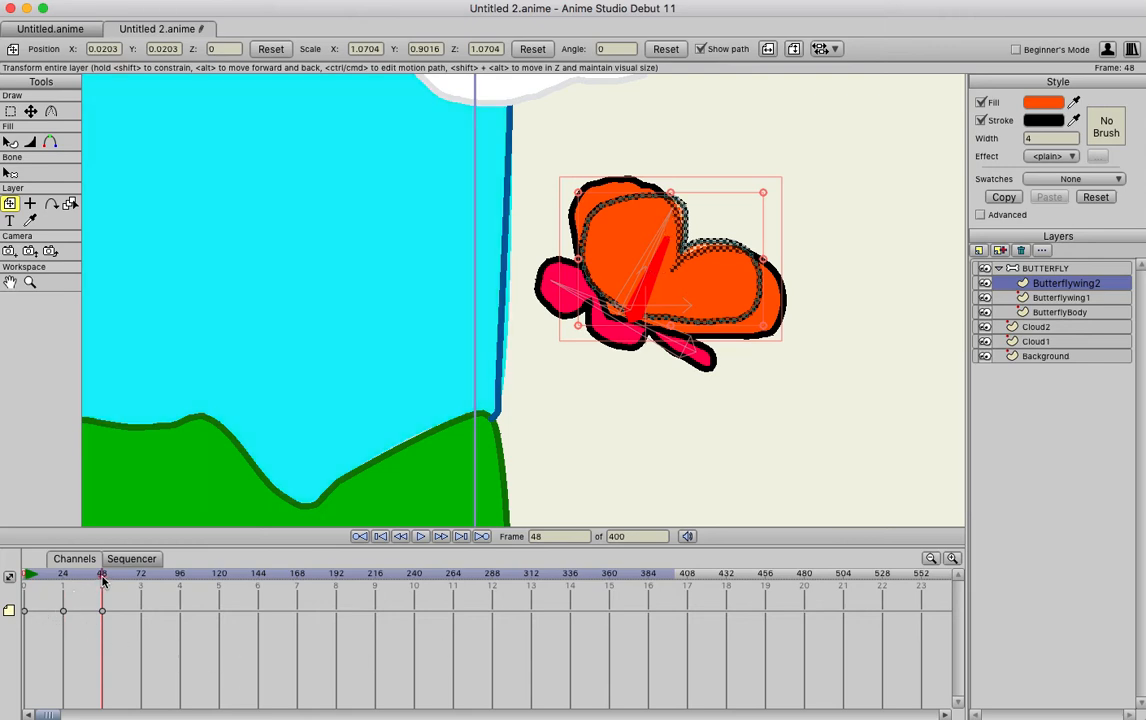
mouse_move(102, 580)
mouse_down()
mouse_move(52, 582)
mouse_move(102, 583)
mouse_up()
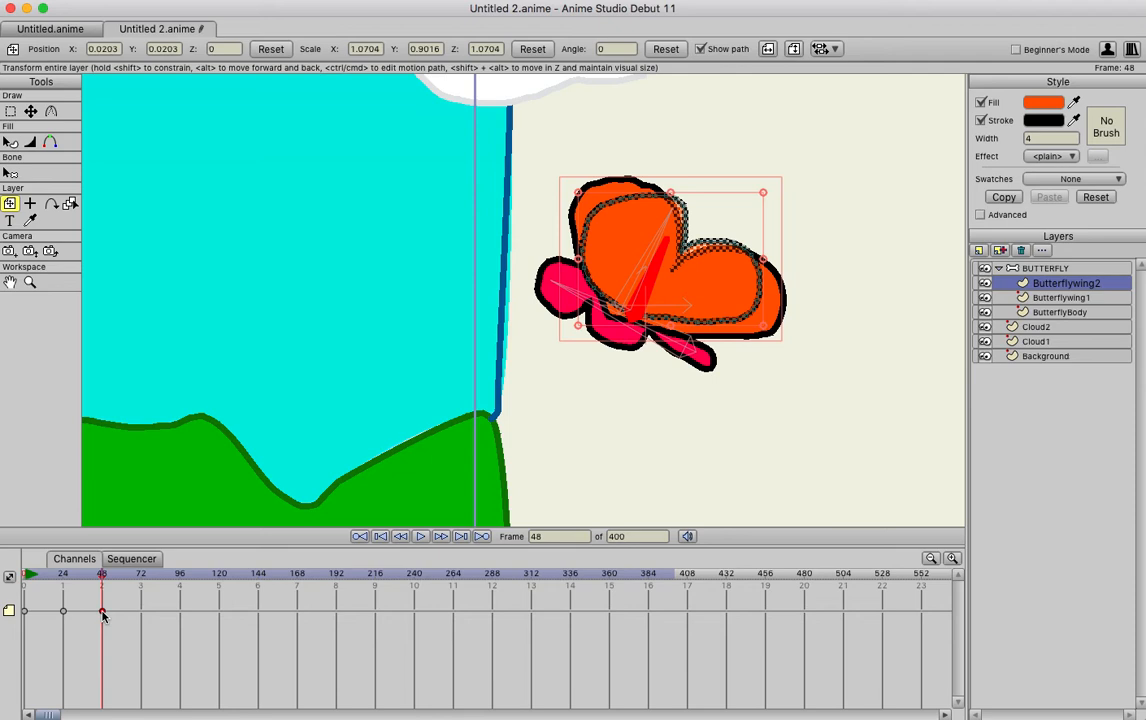
Step: Set the frame 48 keyframe's interpolation to Cycle, returning to absolute frame 1
right_click(102, 614)
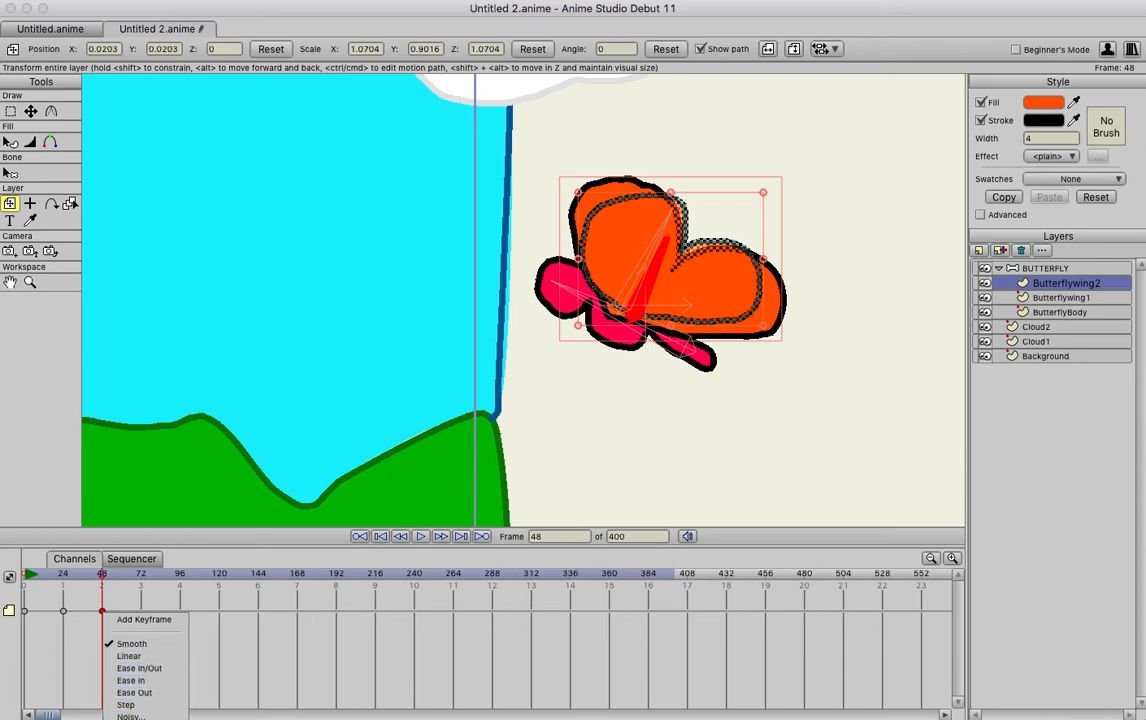
click(130, 716)
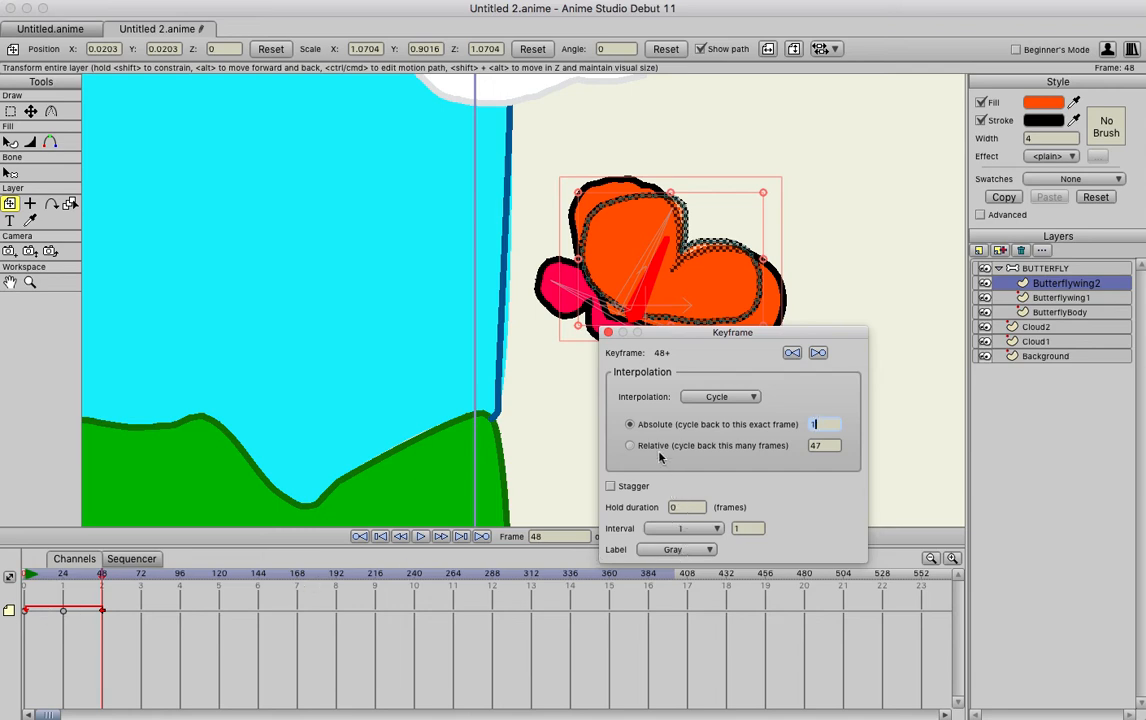
click(608, 333)
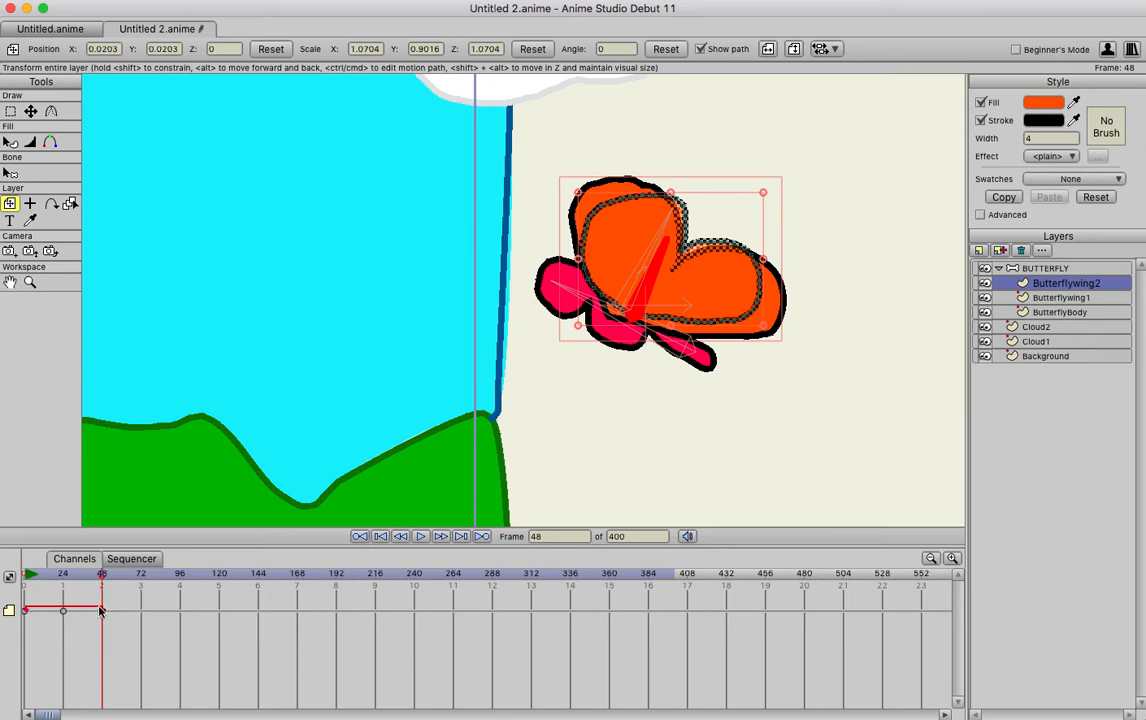
Step: Rewind to frame 0 and play back the looping wing flap, stopping it after several cycles
click(400, 537)
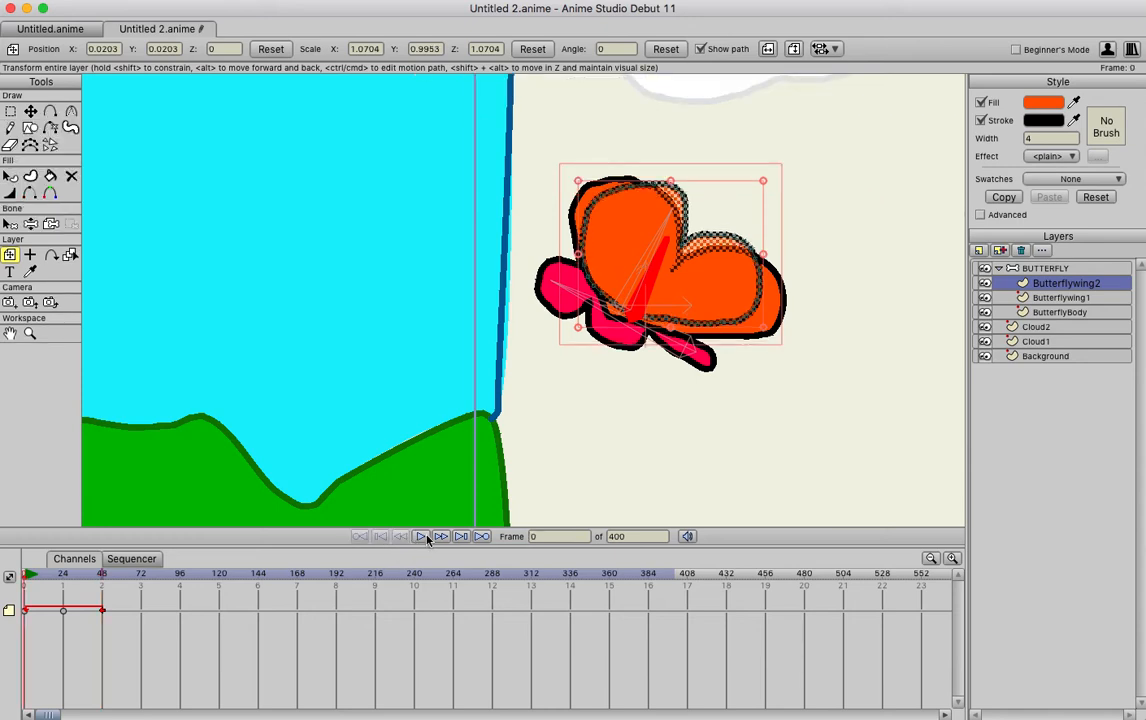
click(421, 537)
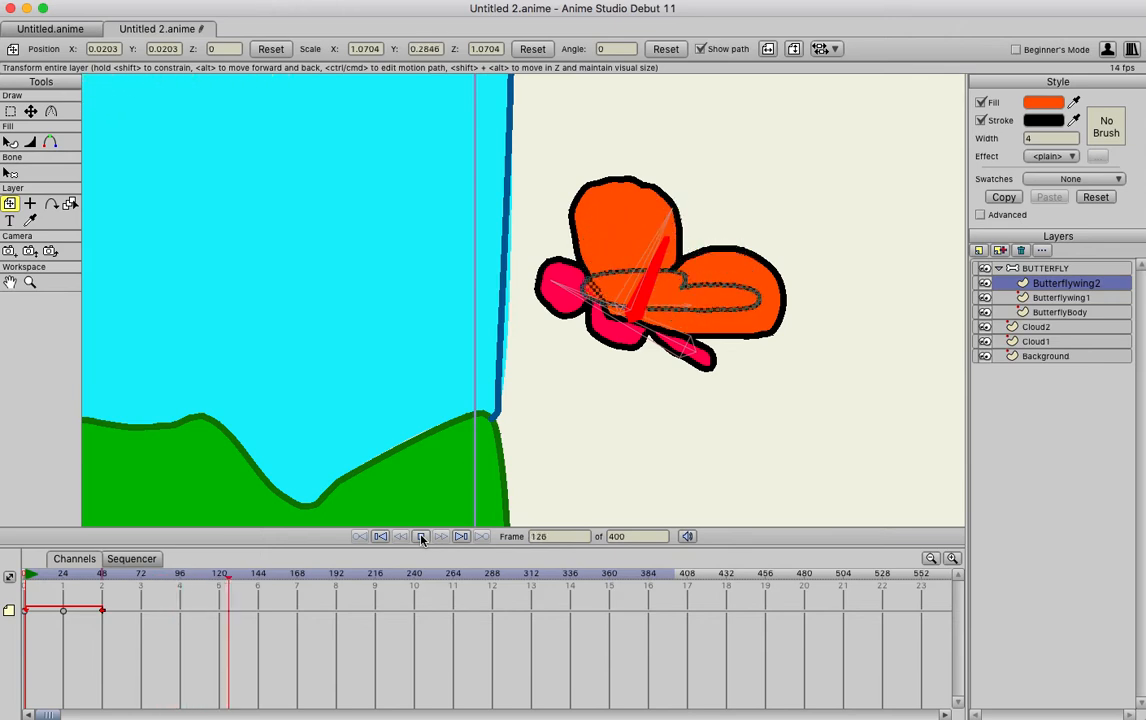
click(421, 537)
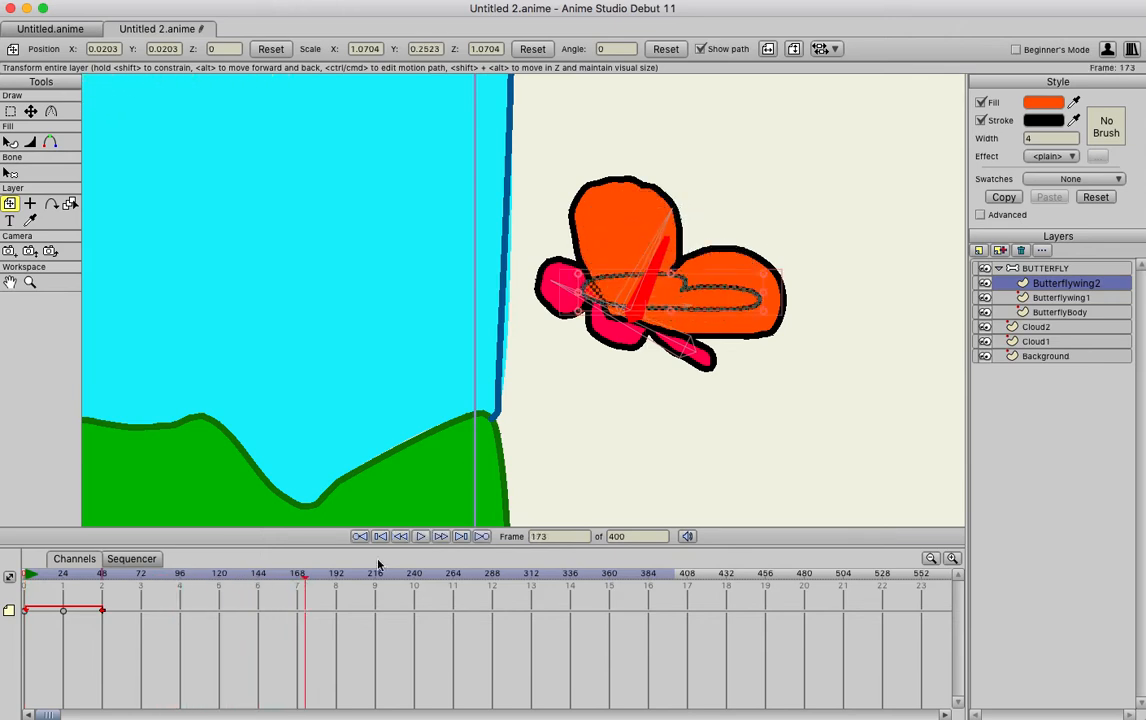
Step: At frame 24, squash the Butterflywing1 layer vertically to a Y scale of about 0.28
drag(308, 586, 14, 580)
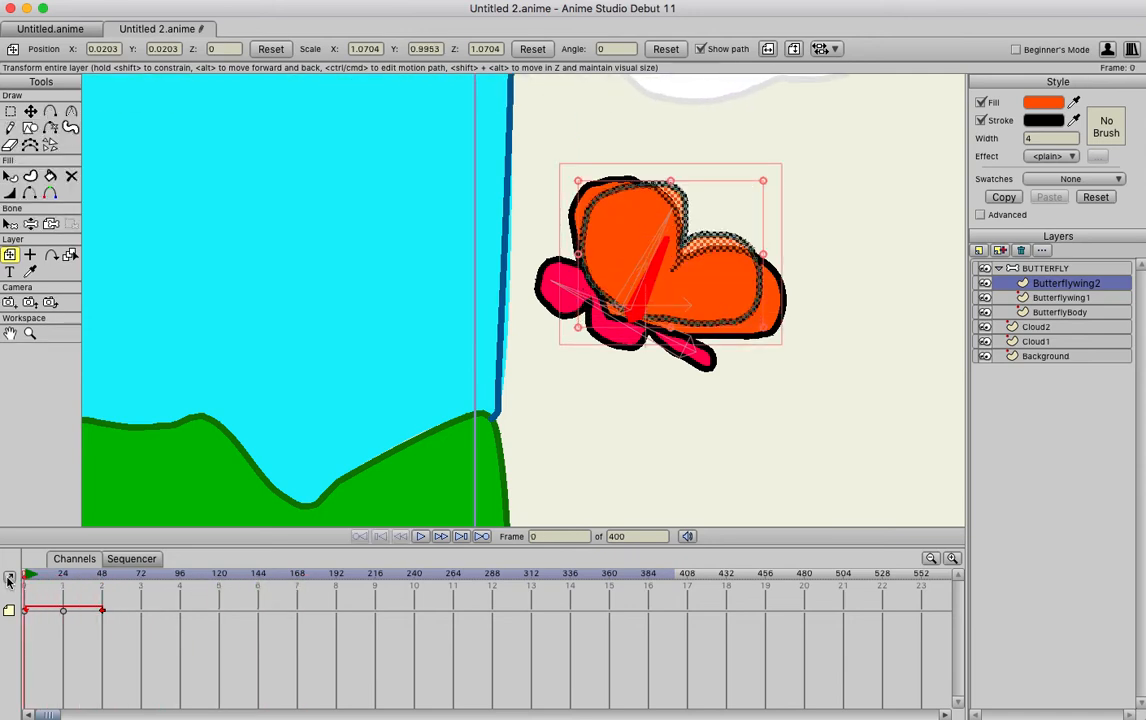
click(1067, 298)
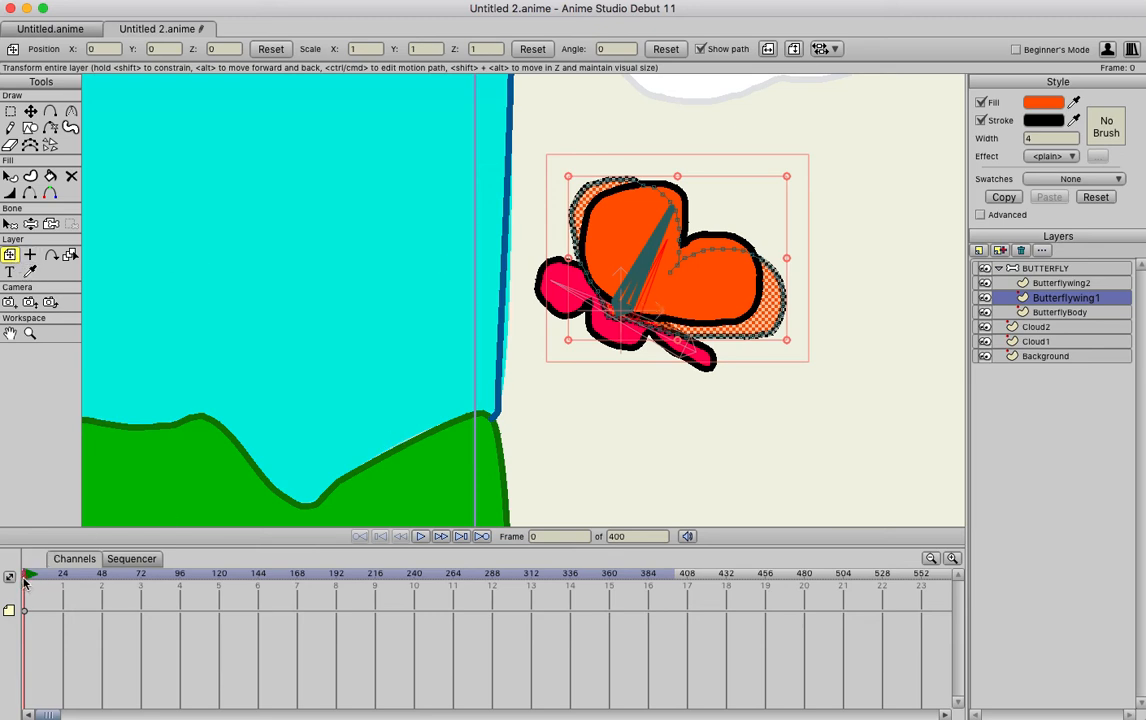
drag(25, 583, 62, 583)
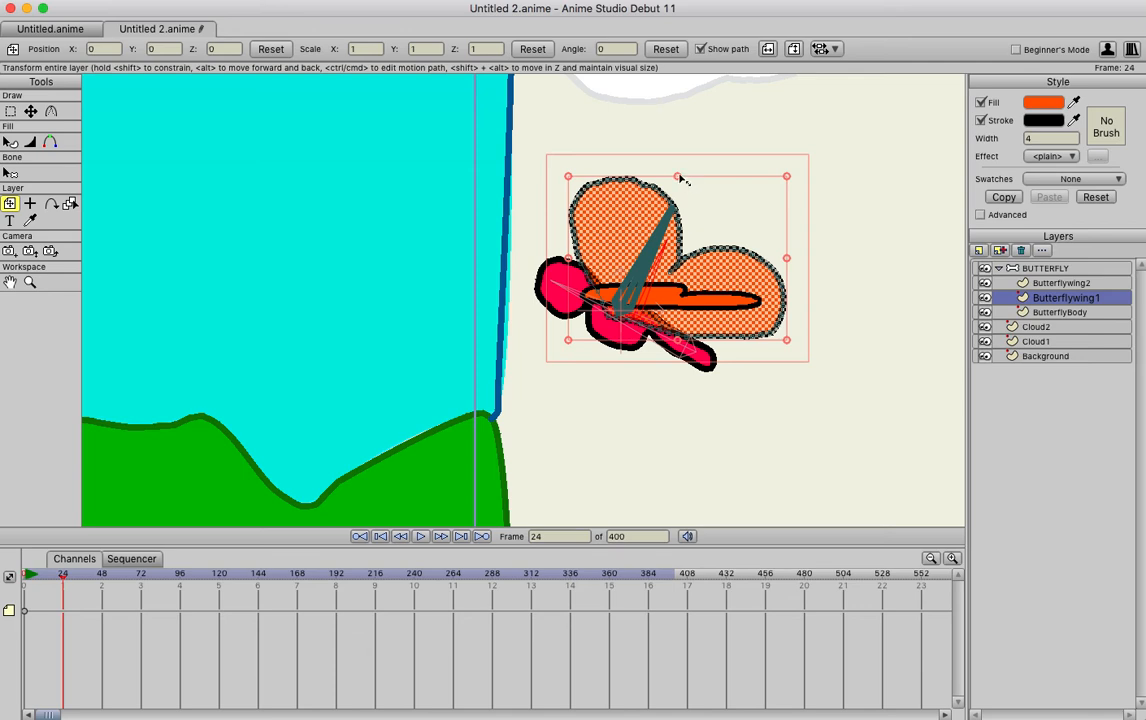
drag(679, 178, 668, 278)
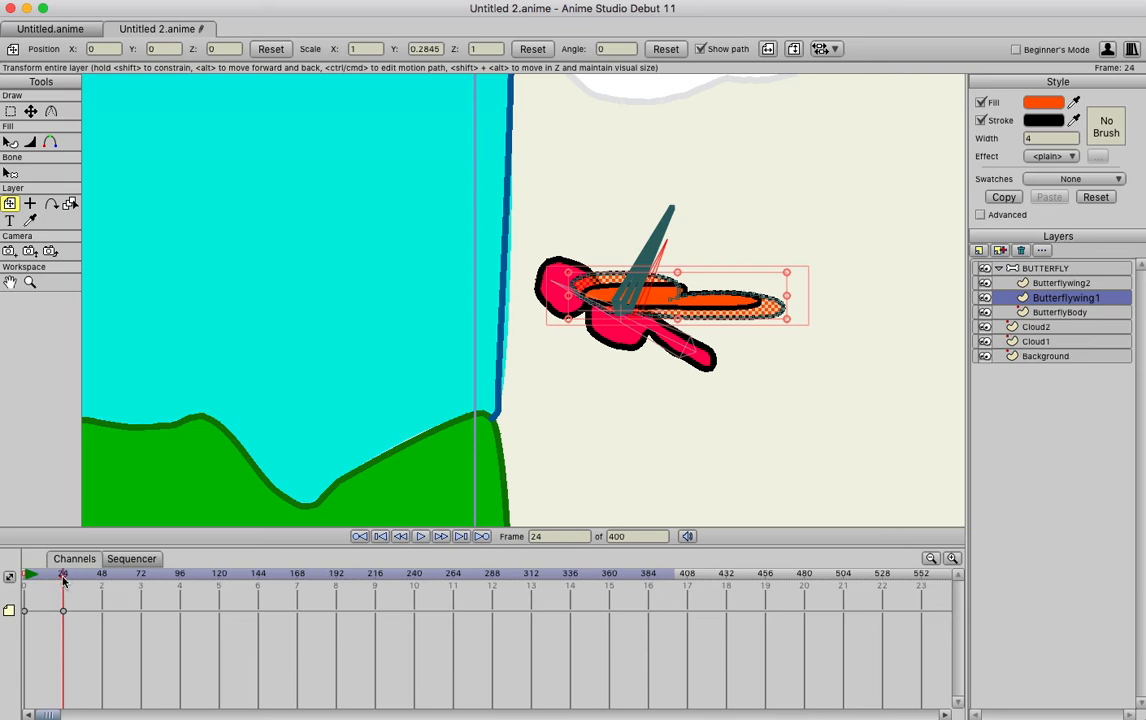
Step: At frame 48, stretch Butterflywing1 to a Y scale of about 0.91 and set that keyframe to Cycle back to absolute frame 1
click(101, 580)
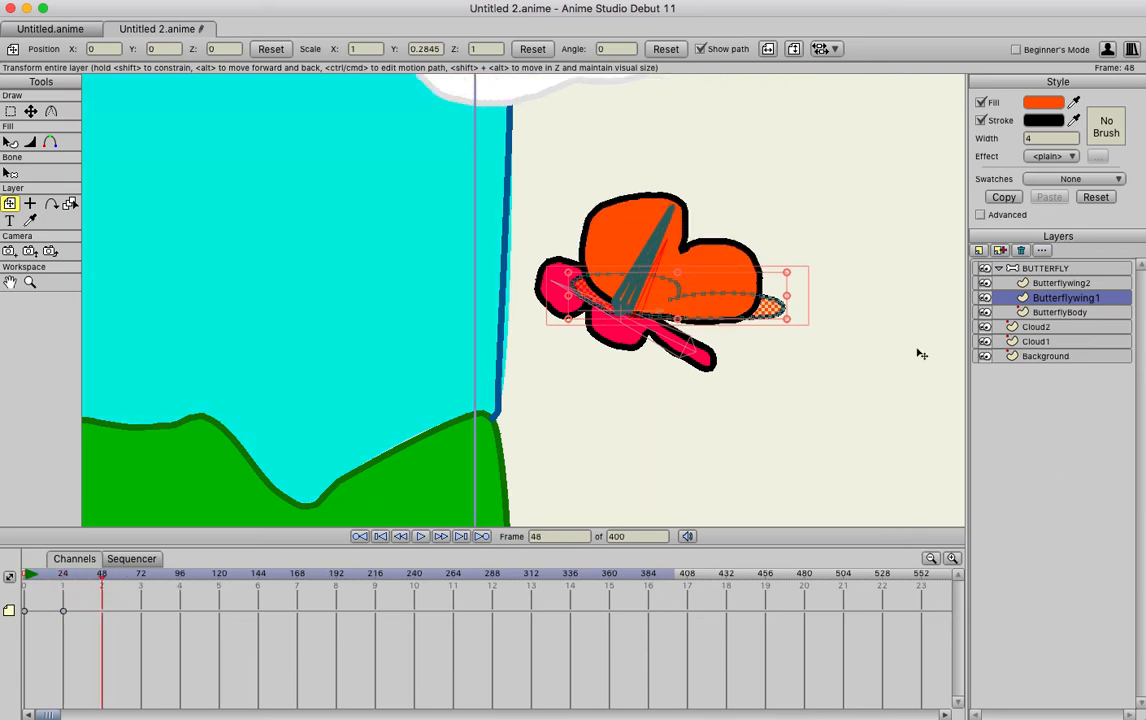
drag(607, 244, 689, 203)
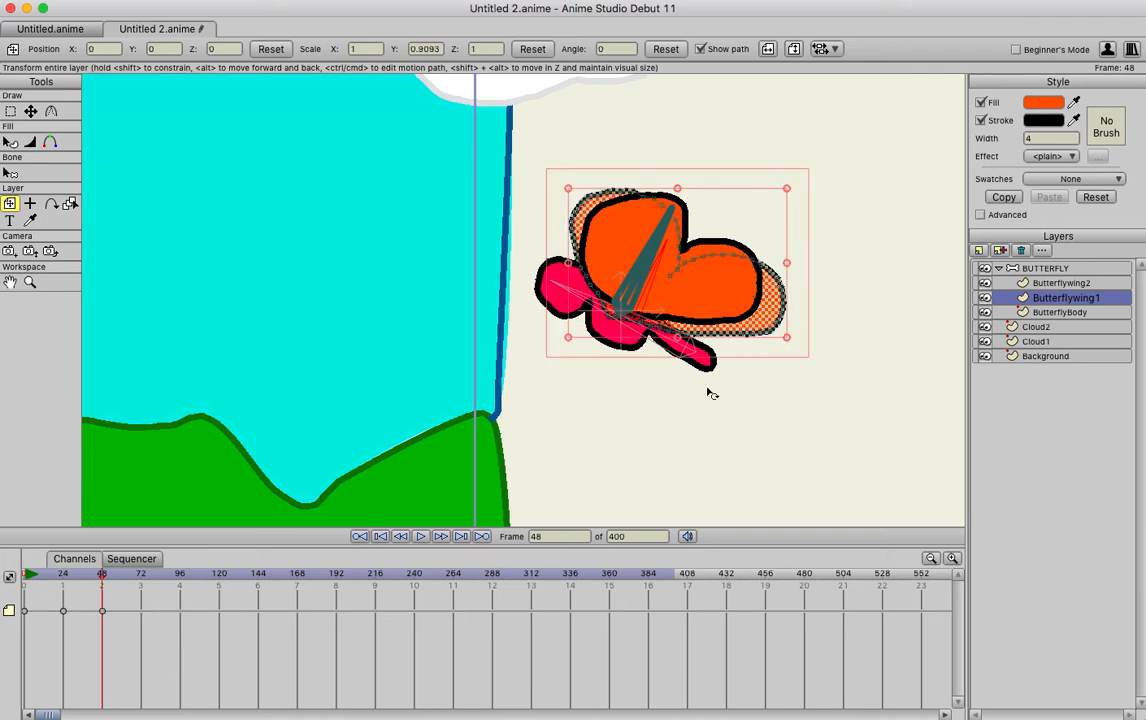
right_click(102, 612)
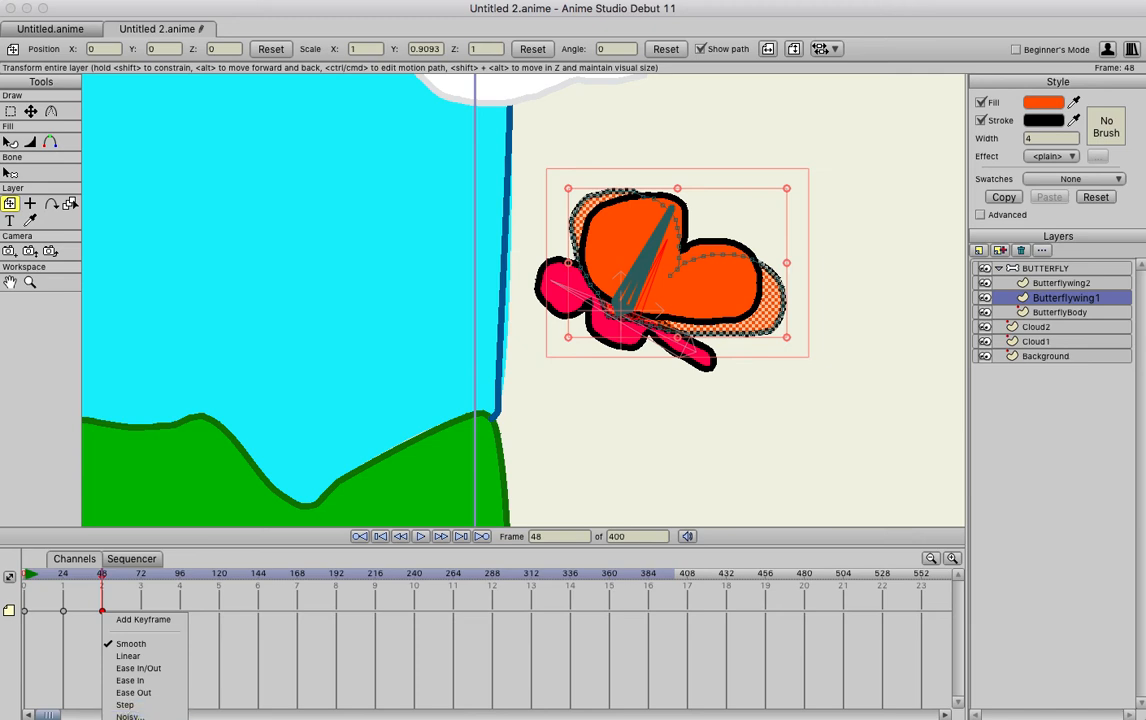
click(130, 718)
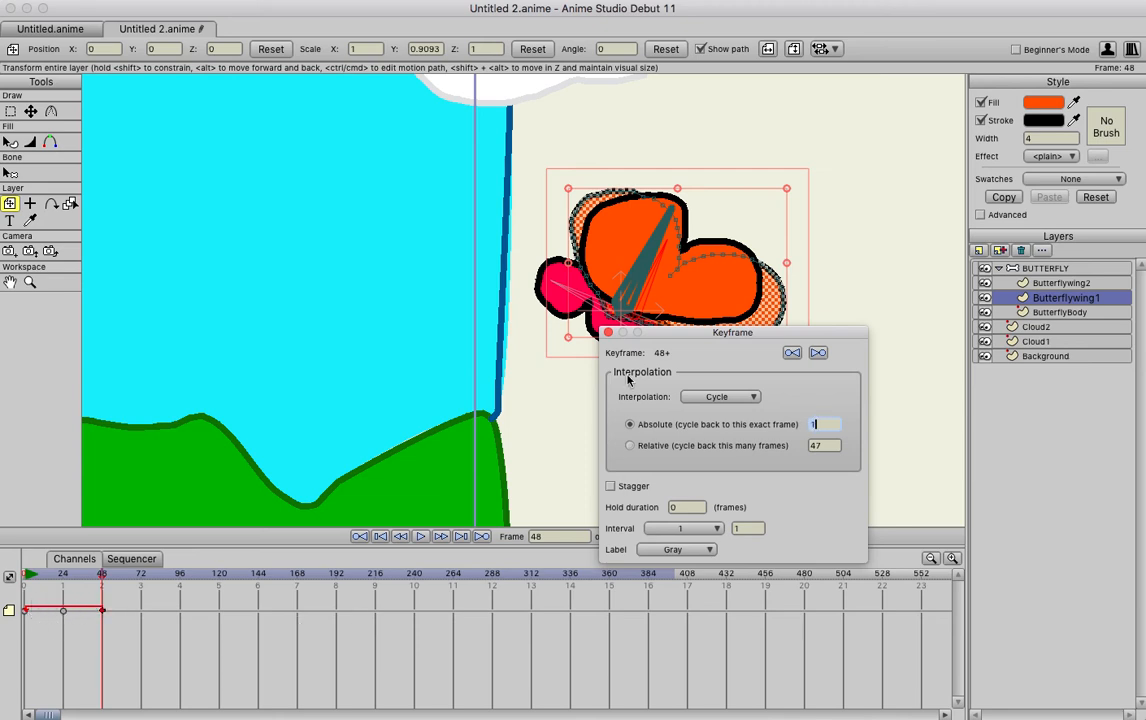
click(608, 332)
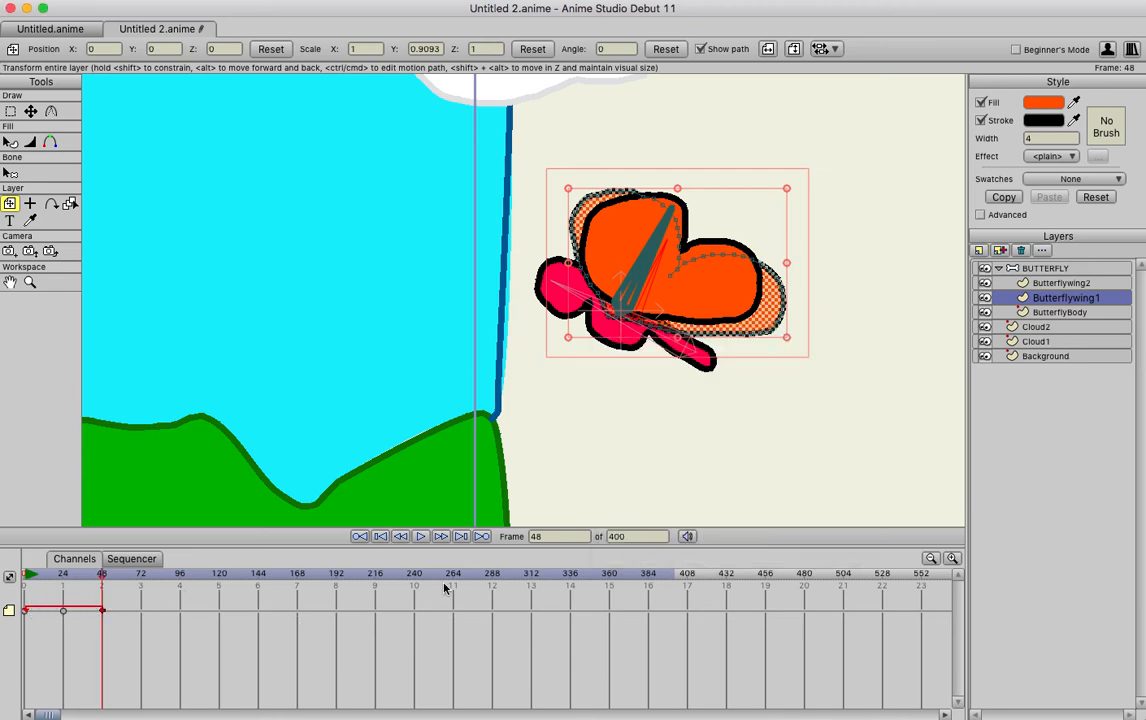
Step: Rewind and play back the animation to check both wings flapping together, stopping after about two cycles
click(380, 536)
click(420, 536)
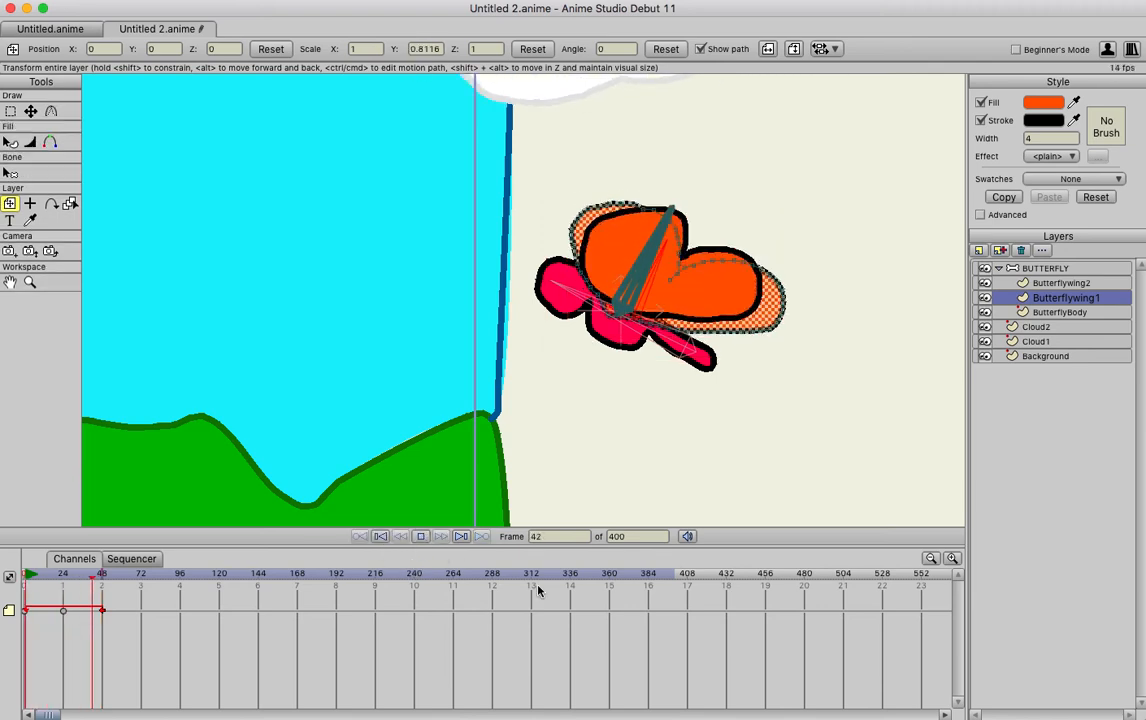
click(421, 537)
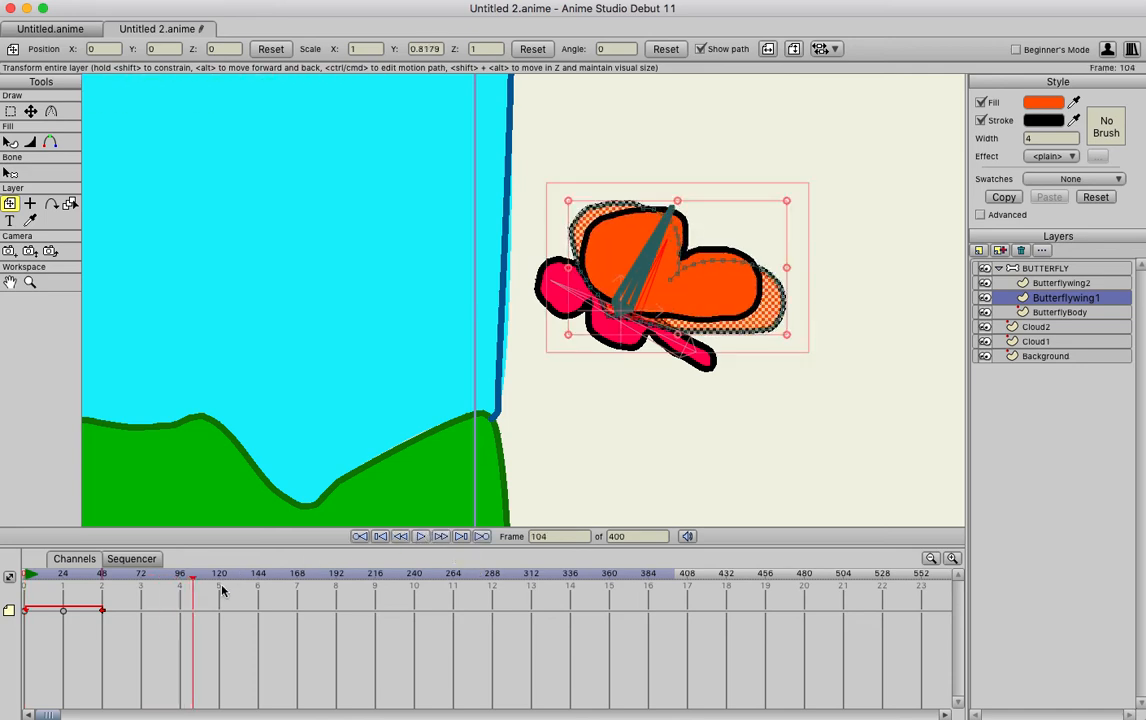
Step: At frame 48, move the whole BUTTERFLY bone layer just inside the scene's right edge, to about X 0.20, Y -0.18, with Transform Layer
scroll(572, 334, down, 1)
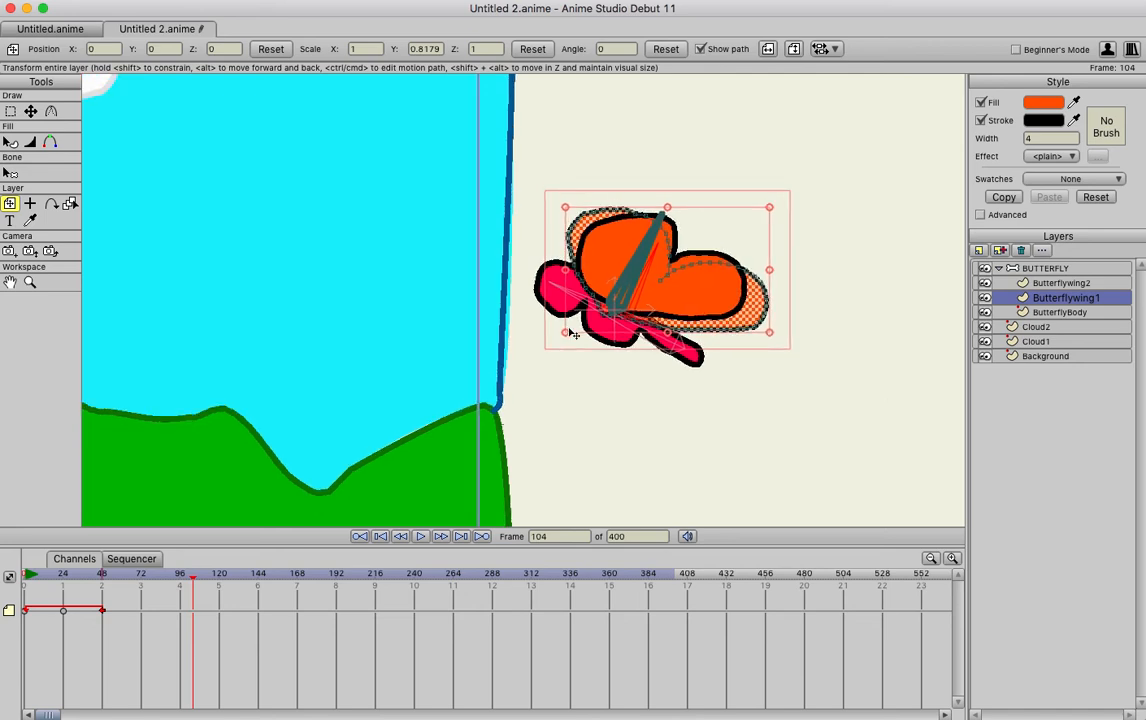
scroll(572, 334, down, 3)
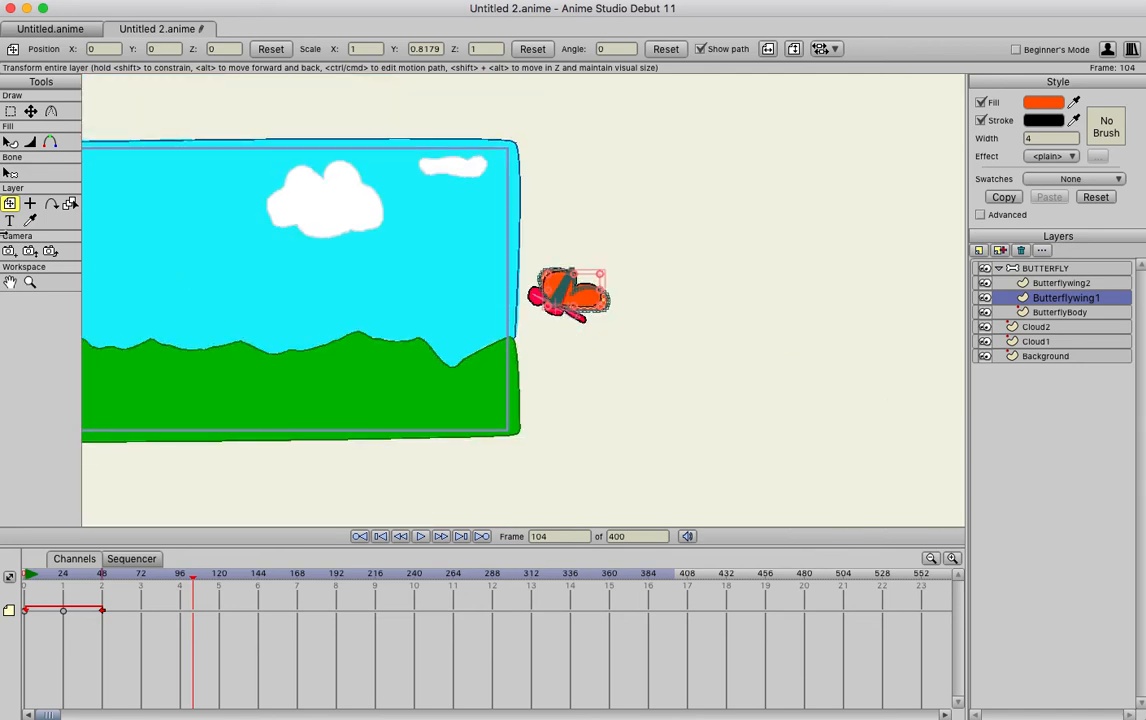
click(9, 282)
drag(179, 304, 372, 318)
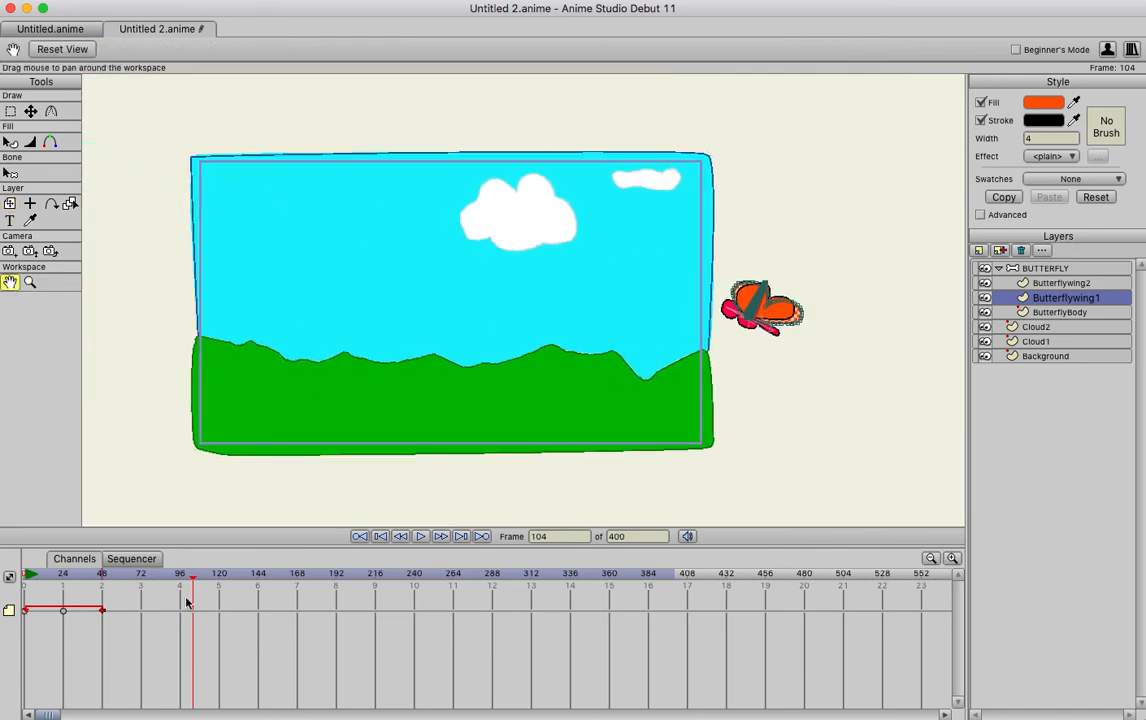
drag(176, 573, 25, 576)
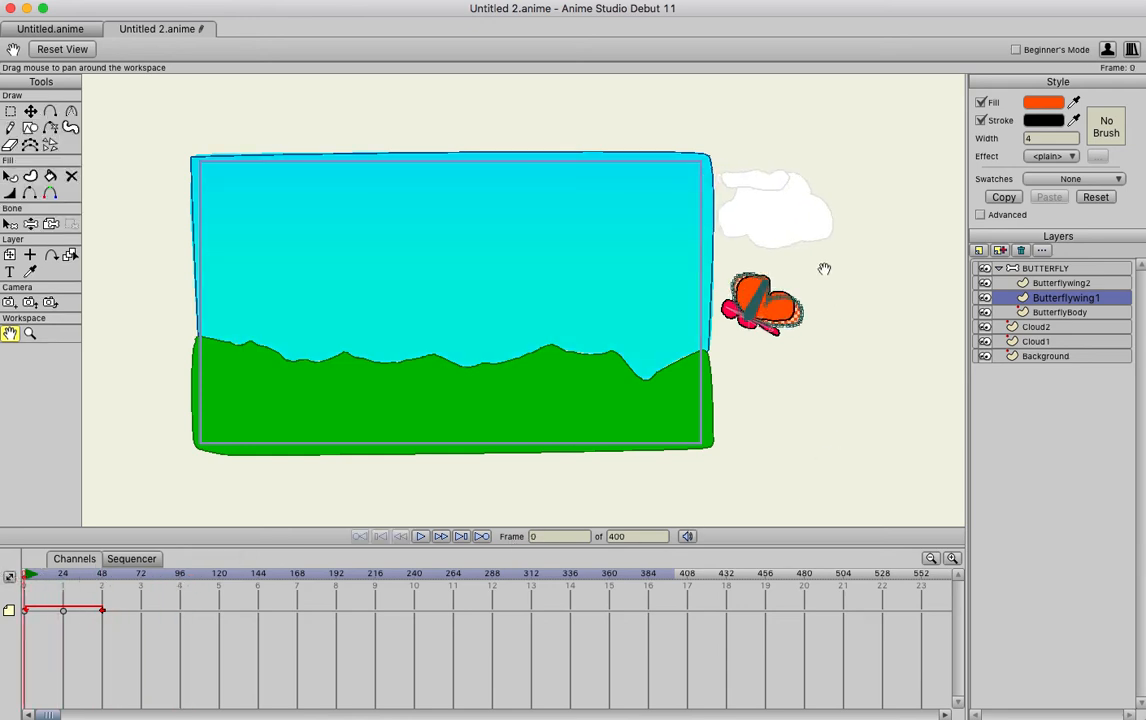
click(1047, 268)
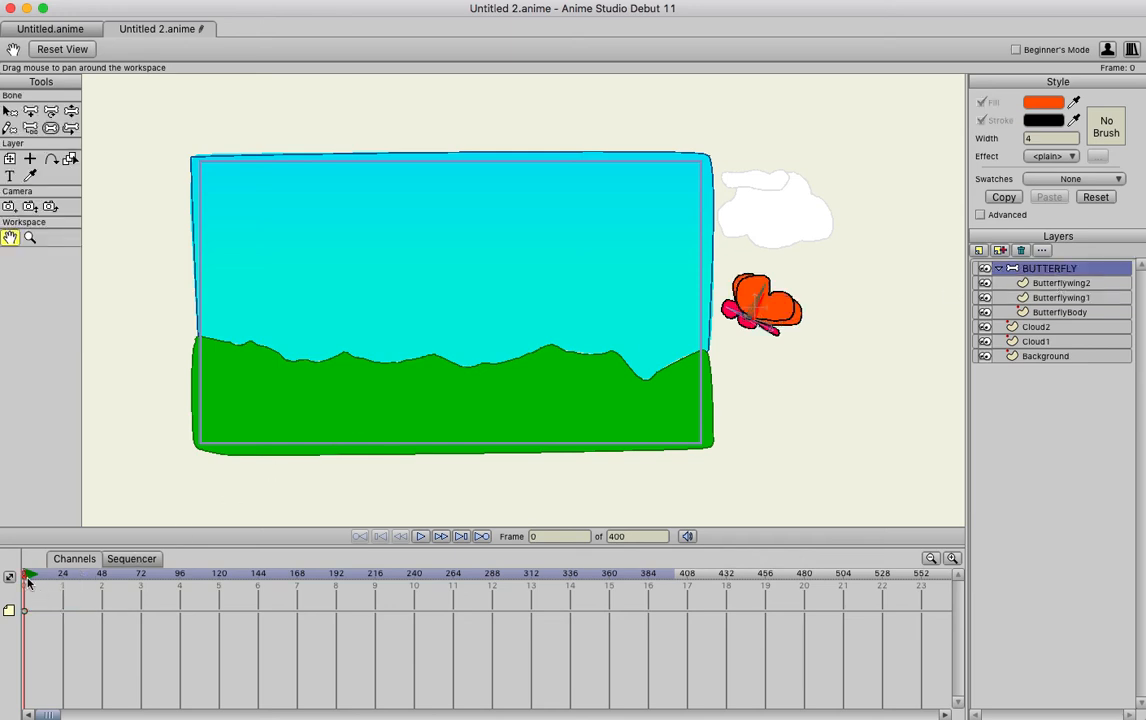
drag(27, 583, 103, 583)
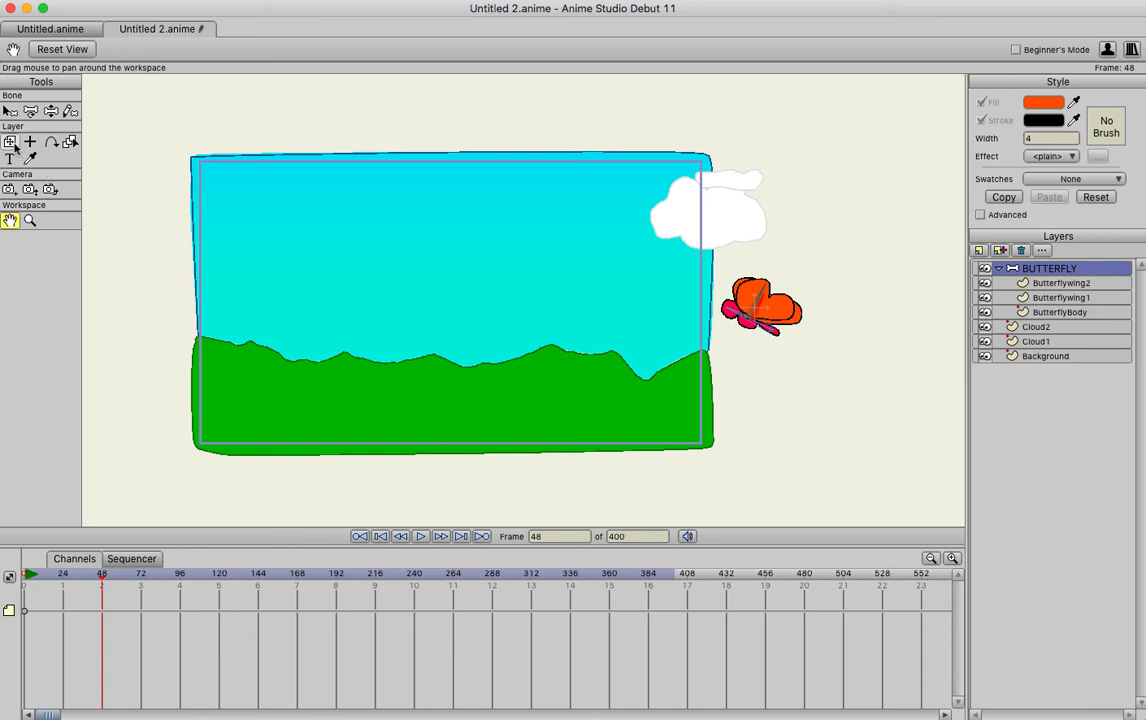
click(11, 143)
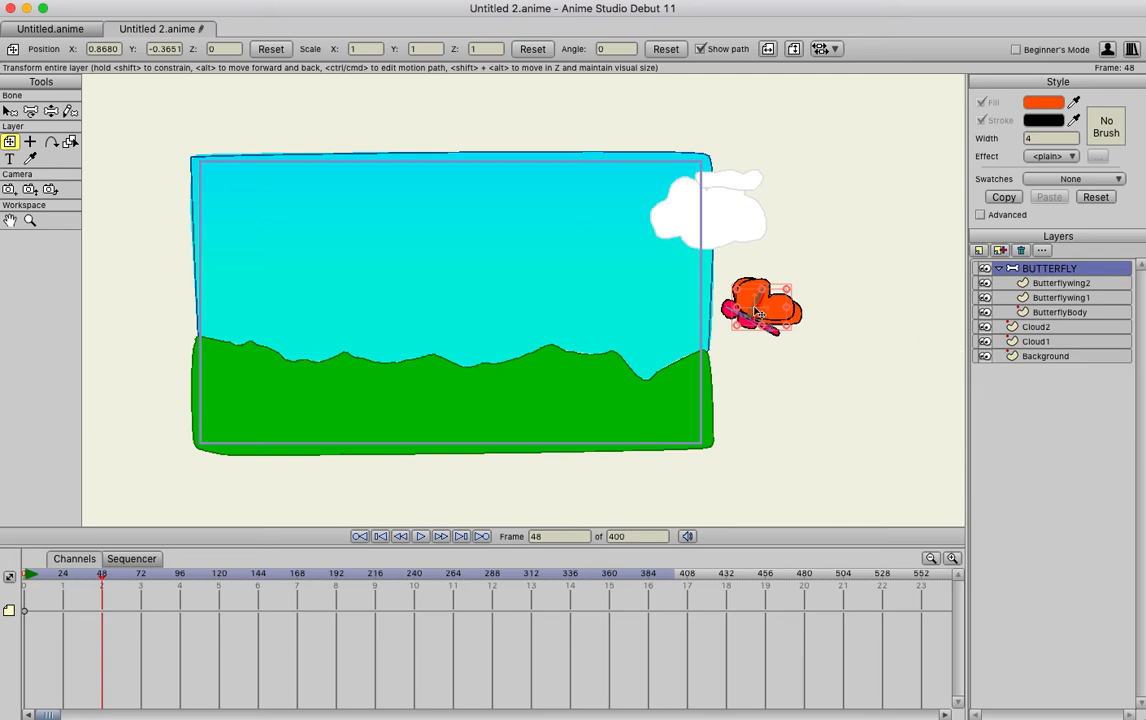
drag(760, 313, 661, 283)
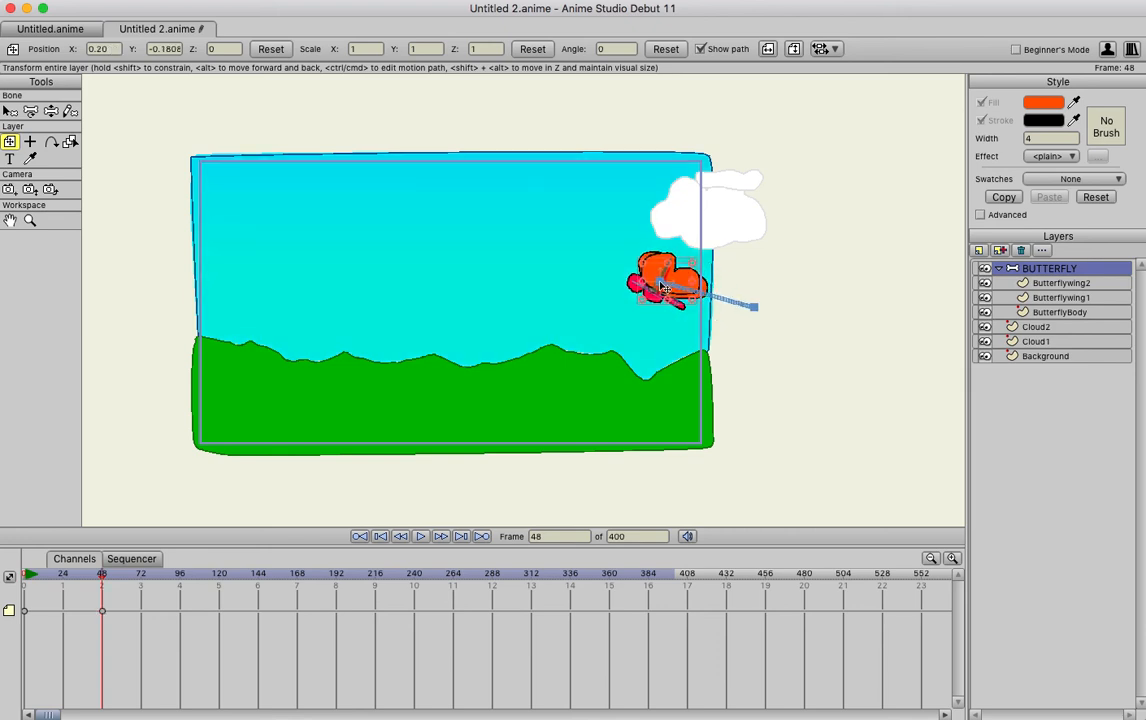
Step: Move the BUTTERFLY layer leftward to about X -0.37, Y -0.23 at frame 96 and X -1.02, Y -0.13 at frame 144
click(105, 578)
drag(115, 585, 180, 585)
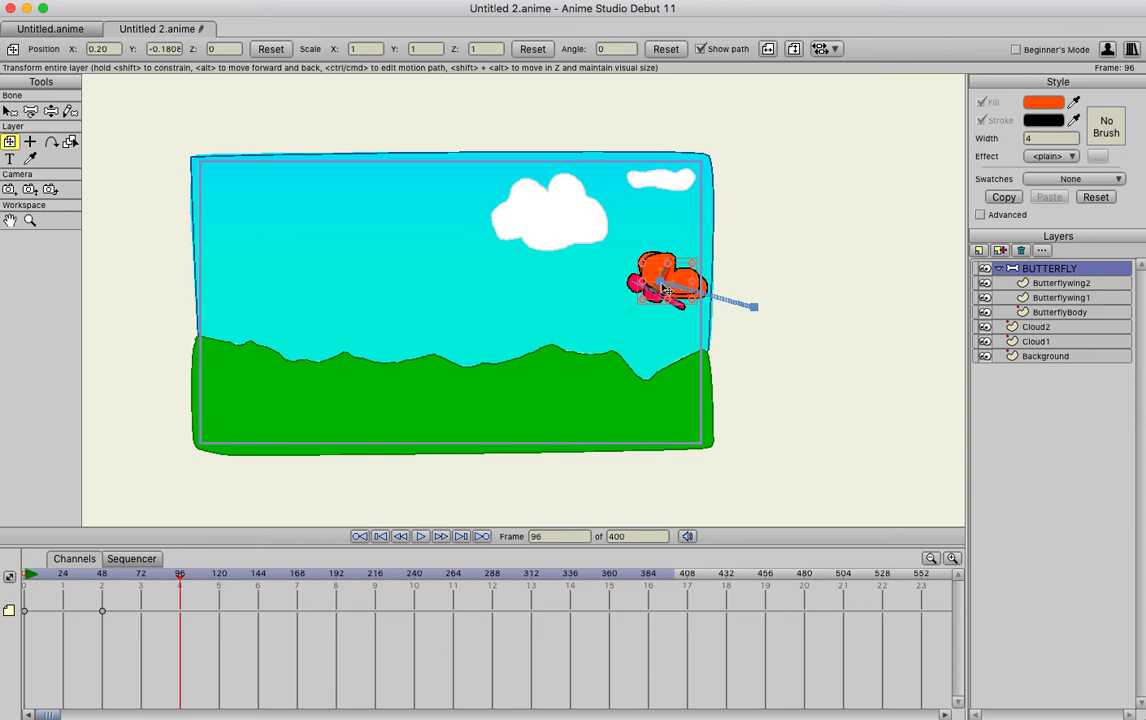
drag(660, 284, 578, 290)
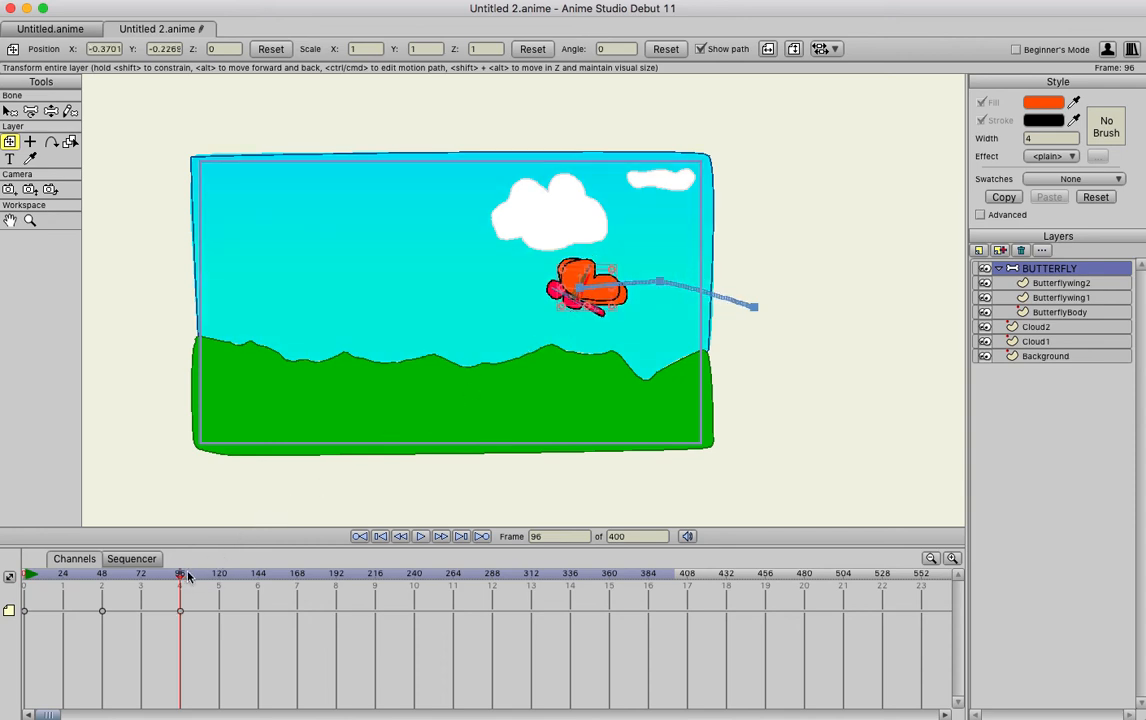
drag(185, 578, 258, 584)
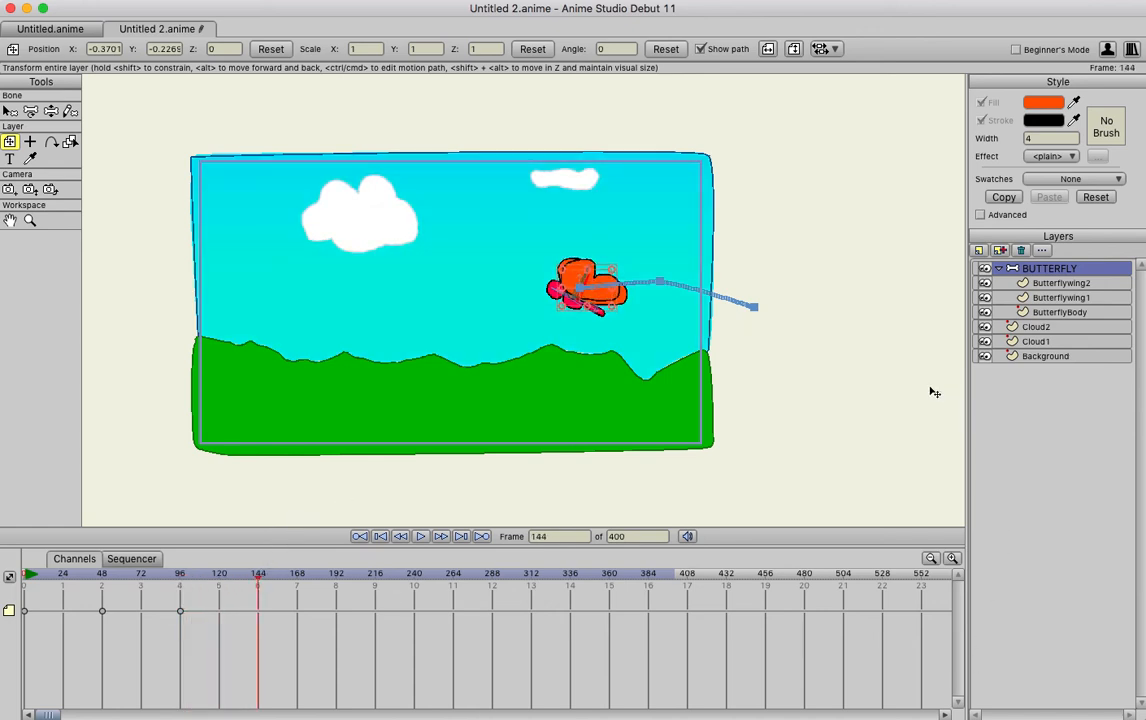
drag(576, 288, 493, 277)
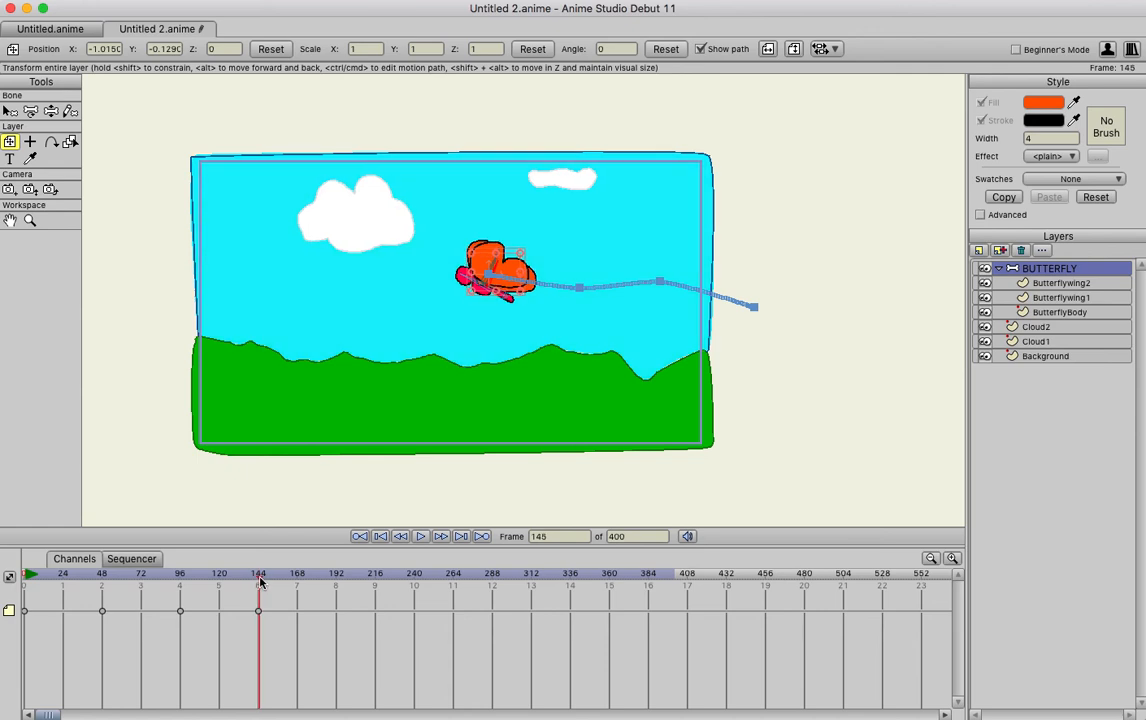
Step: Continue the butterfly's wavy path with positions of about X -1.67, Y -0.23 at frame 192 and X -2.36, Y -0.08 at frame 240
drag(266, 588, 337, 586)
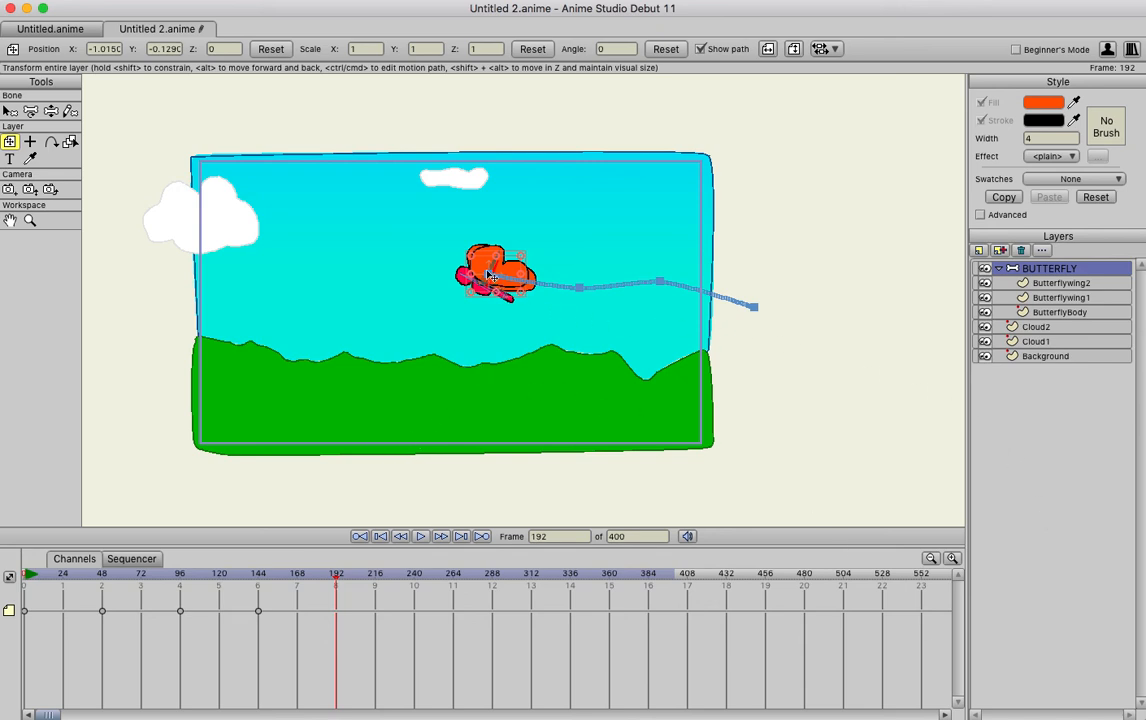
drag(493, 289, 397, 289)
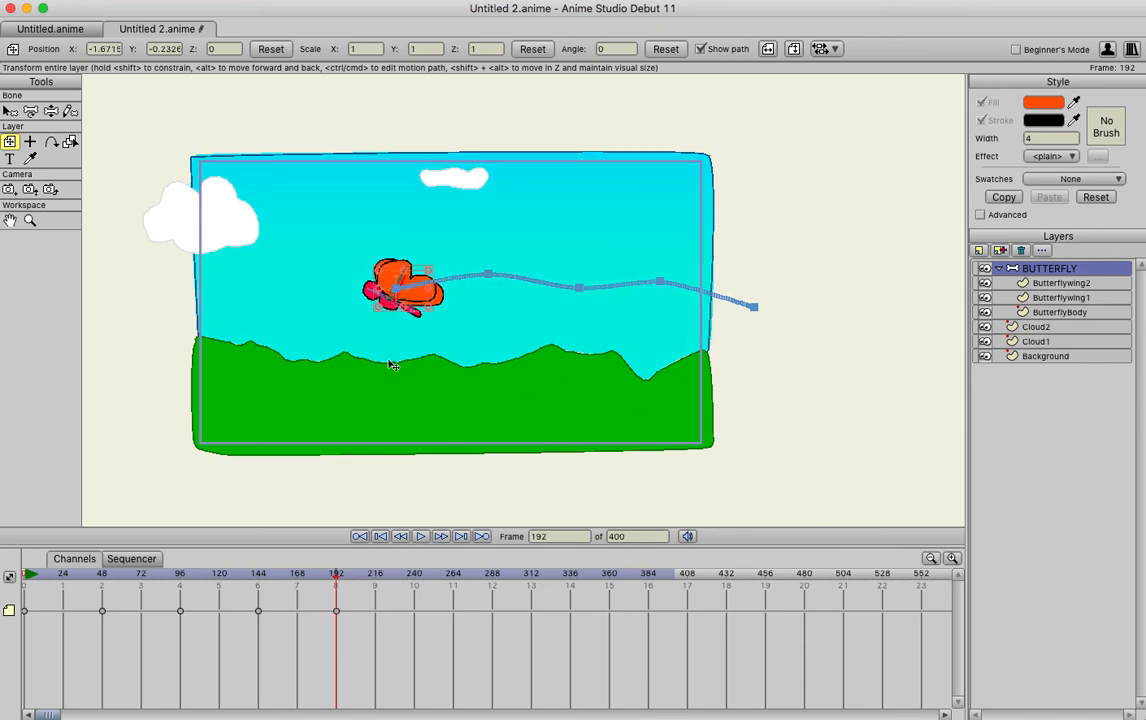
drag(337, 583, 416, 587)
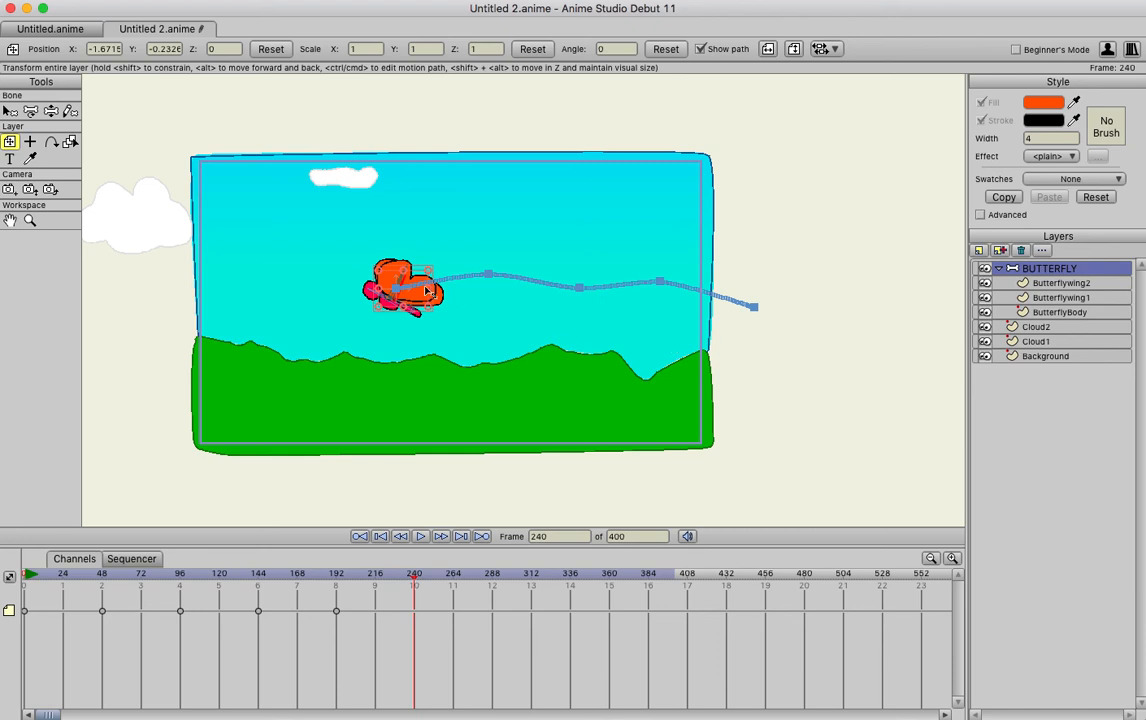
drag(398, 296, 300, 272)
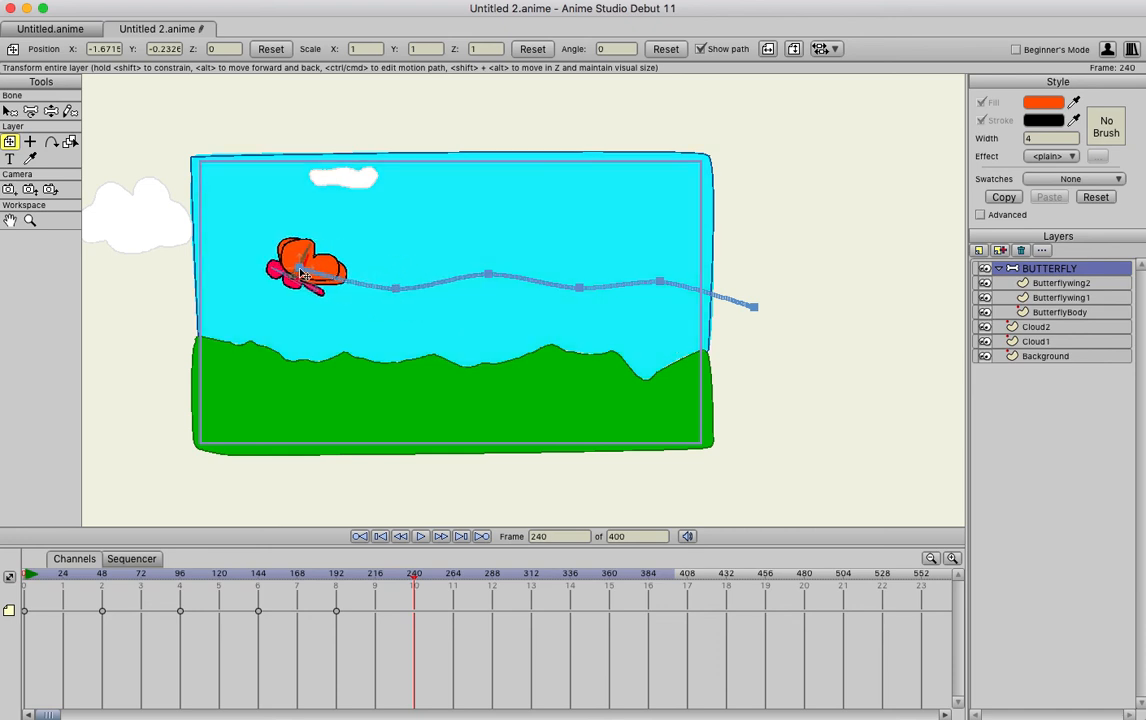
Step: Place the butterfly at about X -2.82, Y -0.19 at frame 288 and beyond the scene's left edge at about X -3.50, Y -0.11 at frame 336
drag(415, 580, 493, 588)
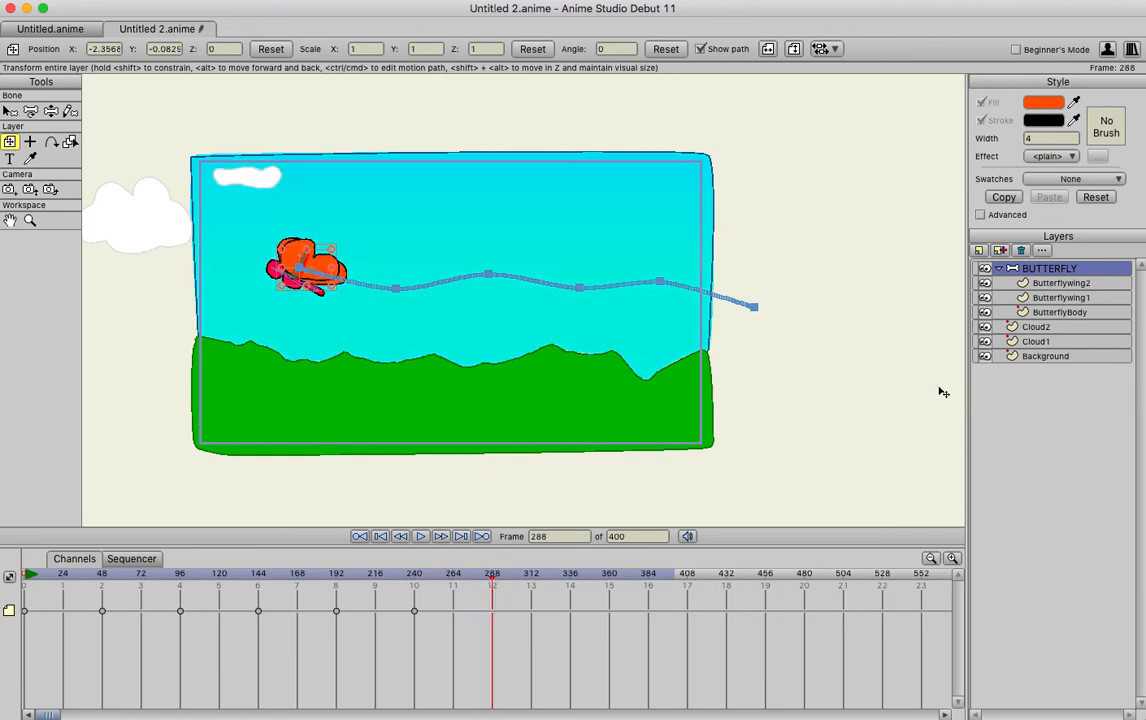
drag(300, 276, 235, 291)
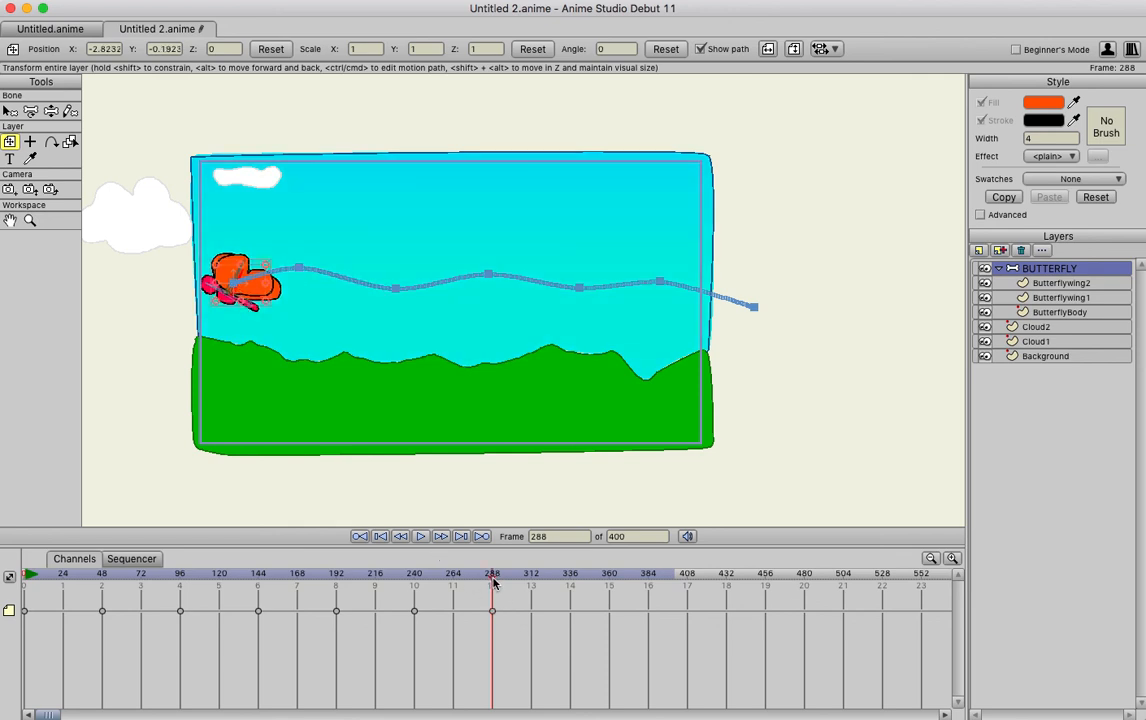
drag(506, 584, 571, 589)
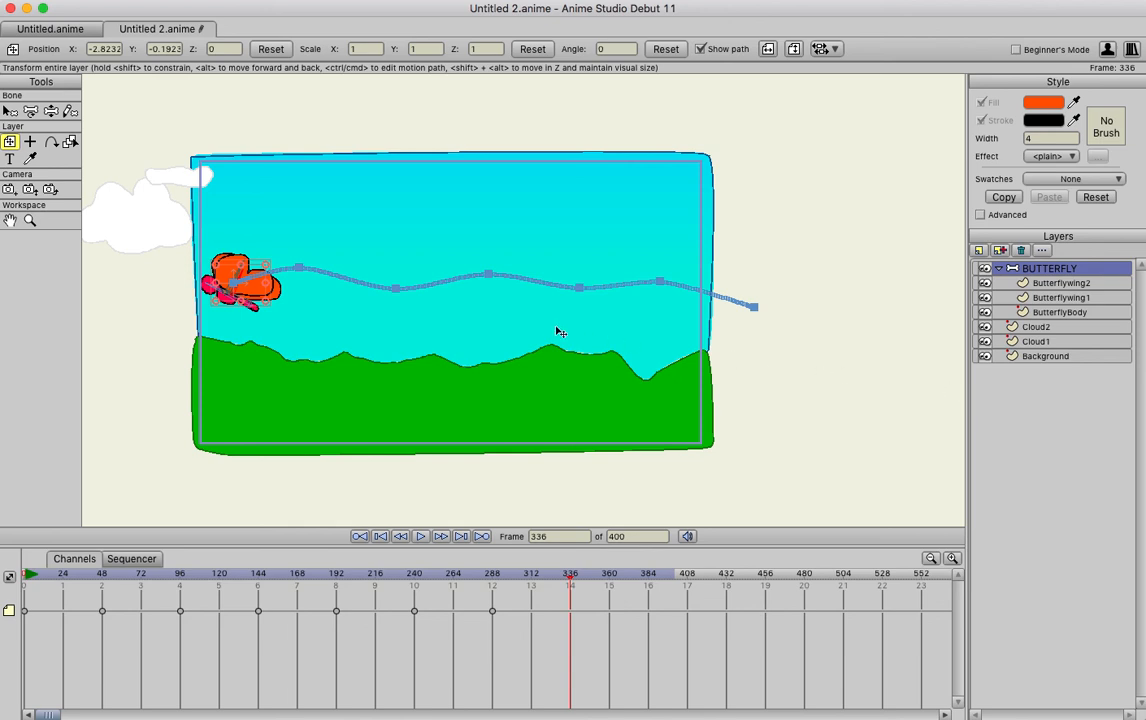
drag(237, 288, 138, 272)
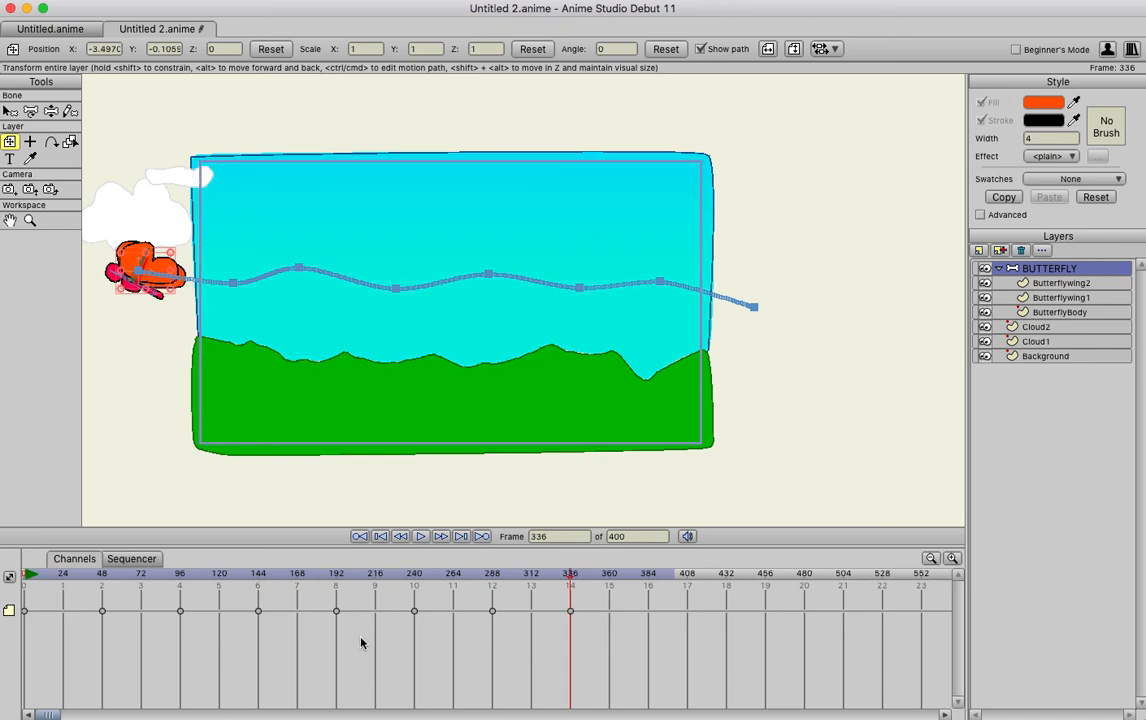
Step: Rewind to frame 0 and play back the butterfly's flight across the landscape, stopping once it has left the scene
click(380, 536)
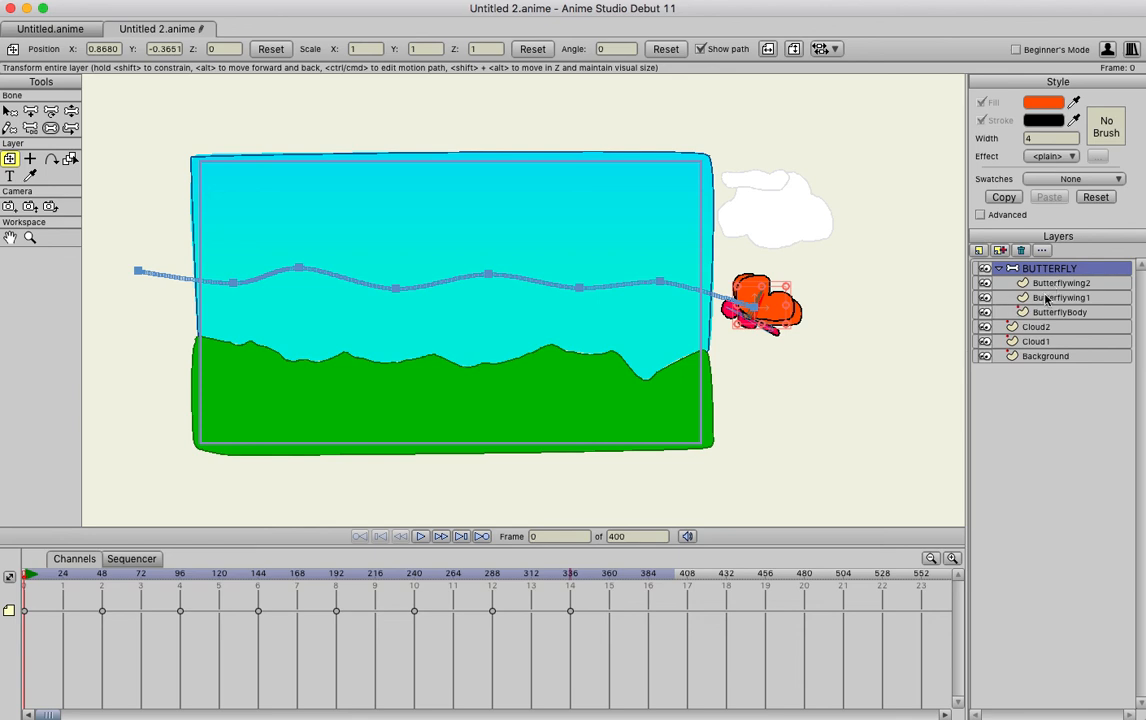
click(421, 537)
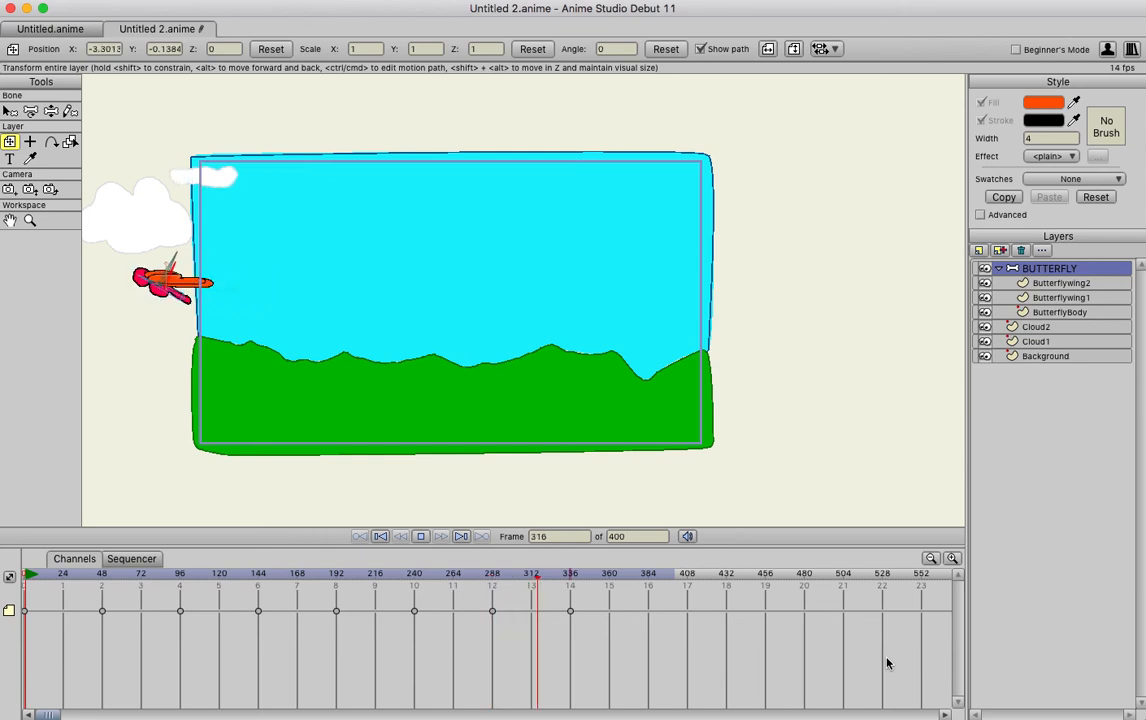
click(420, 536)
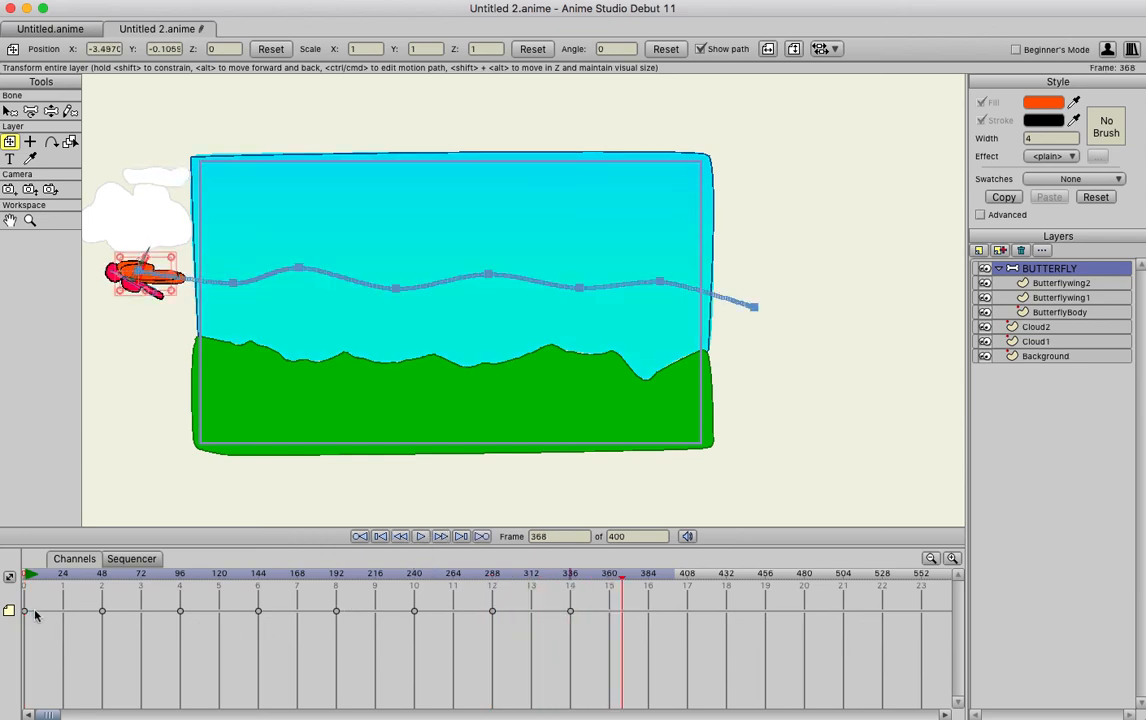